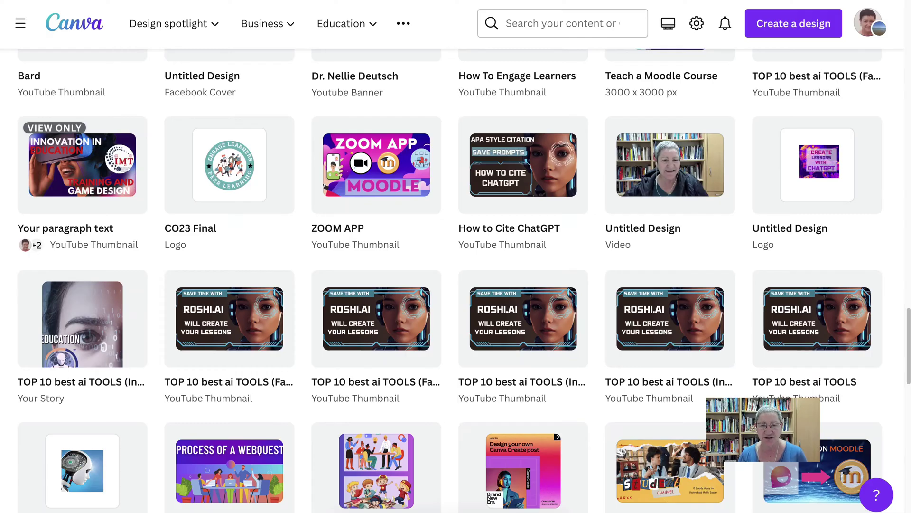
pyautogui.scroll(1, 455, 280)
pyautogui.scroll(1, 455, 280)
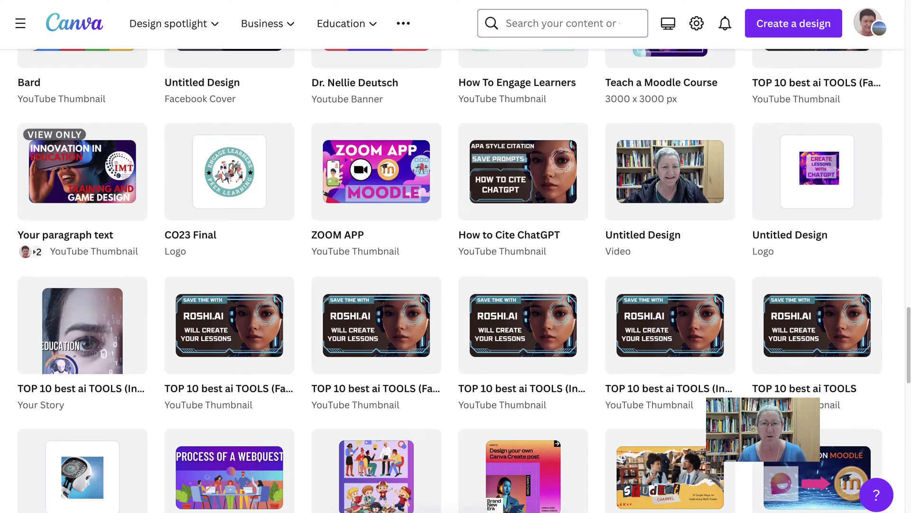
pyautogui.scroll(1, 456, 280)
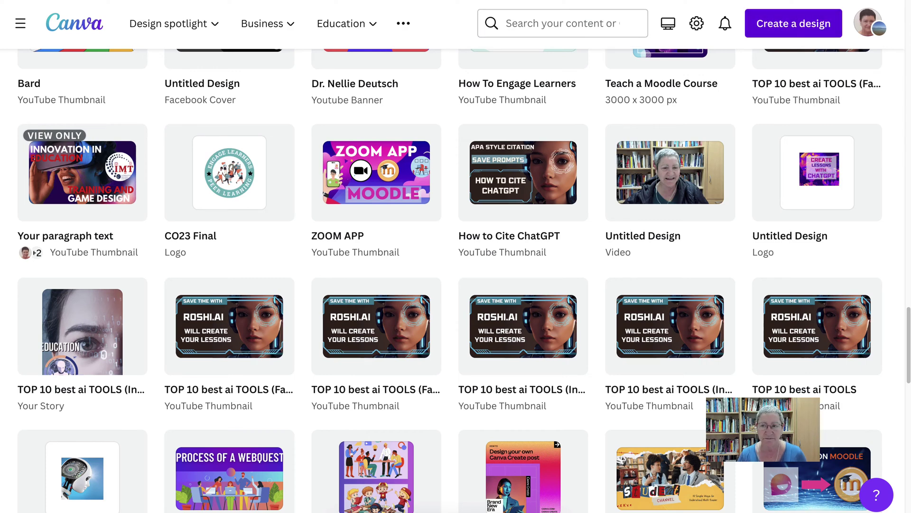
# Browse the suggested design types and create a new blank Presentation (16:9) design
pyautogui.click(793, 23)
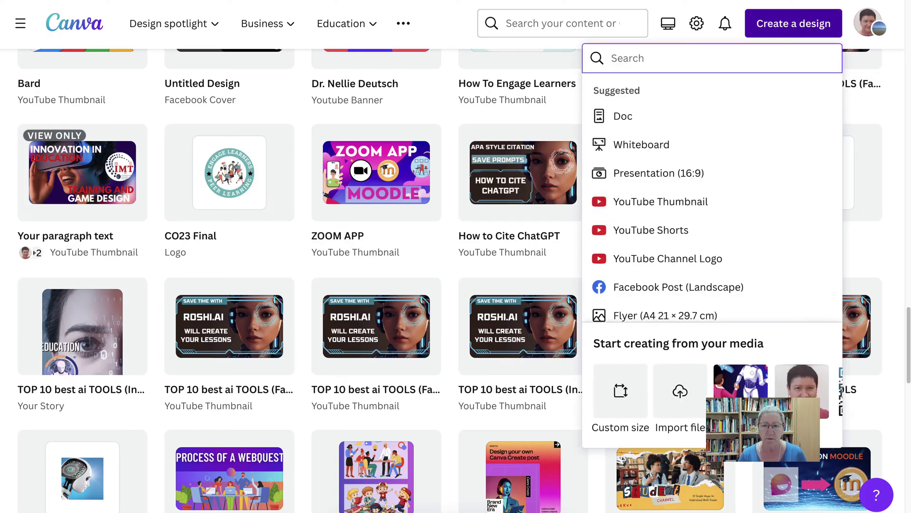
pyautogui.scroll(-3, 688, 169)
pyautogui.scroll(-3, 688, 164)
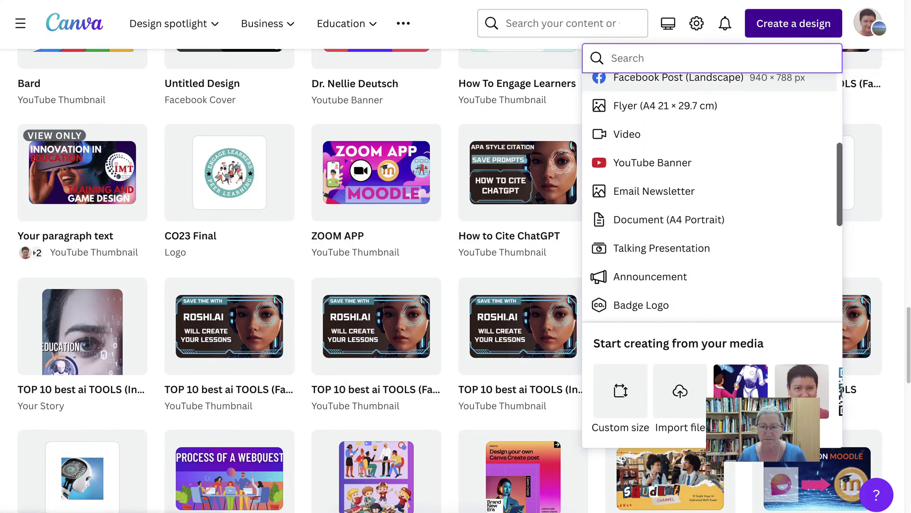
pyautogui.scroll(-8, 688, 143)
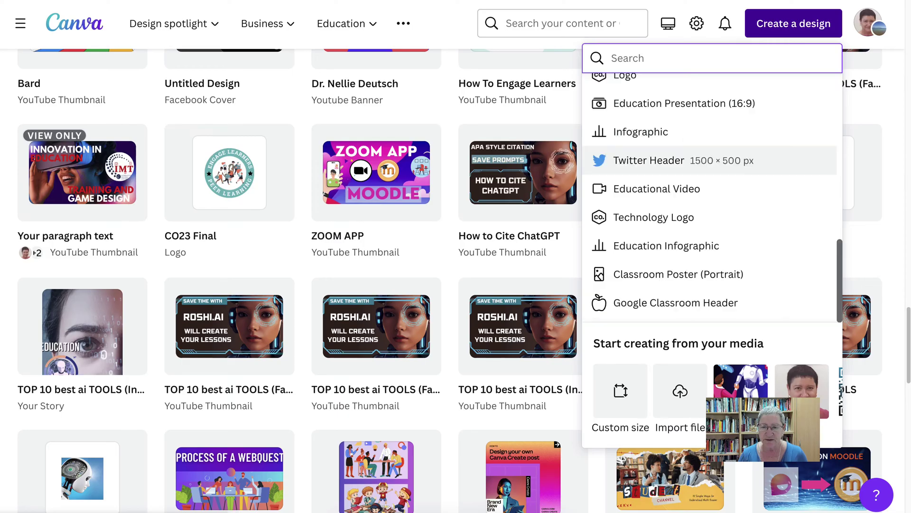
pyautogui.scroll(3, 688, 215)
pyautogui.scroll(8, 689, 167)
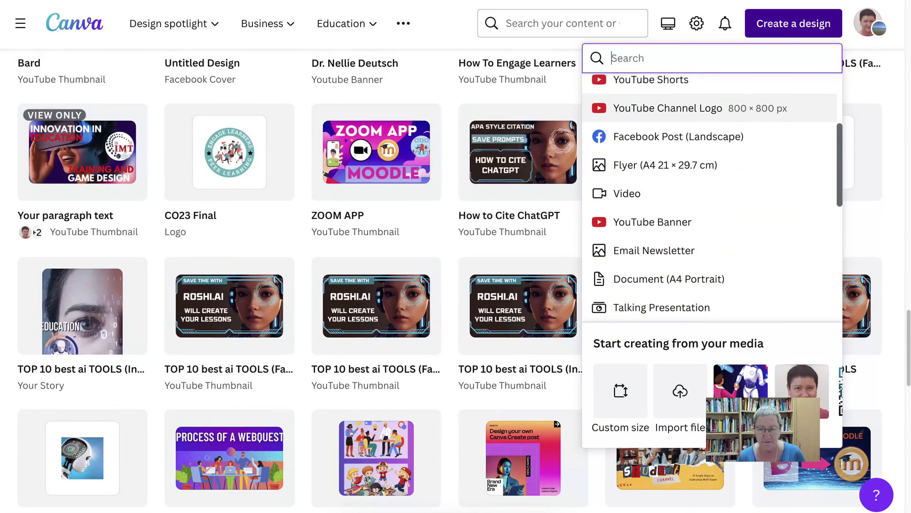
pyautogui.scroll(4, 688, 190)
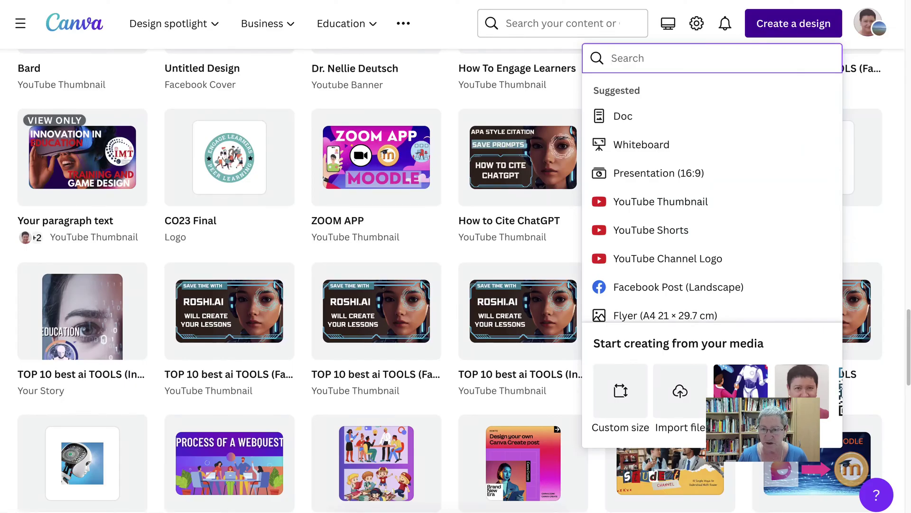
pyautogui.scroll(-1, 688, 173)
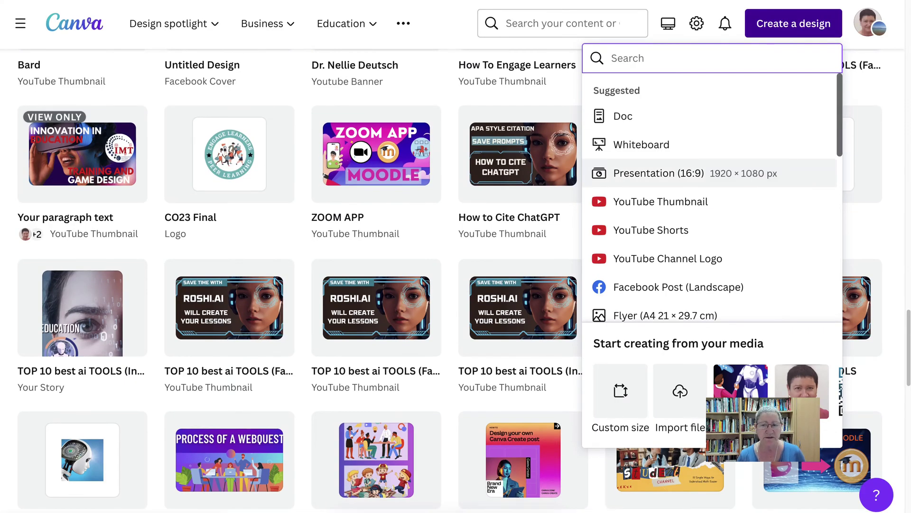
pyautogui.click(688, 172)
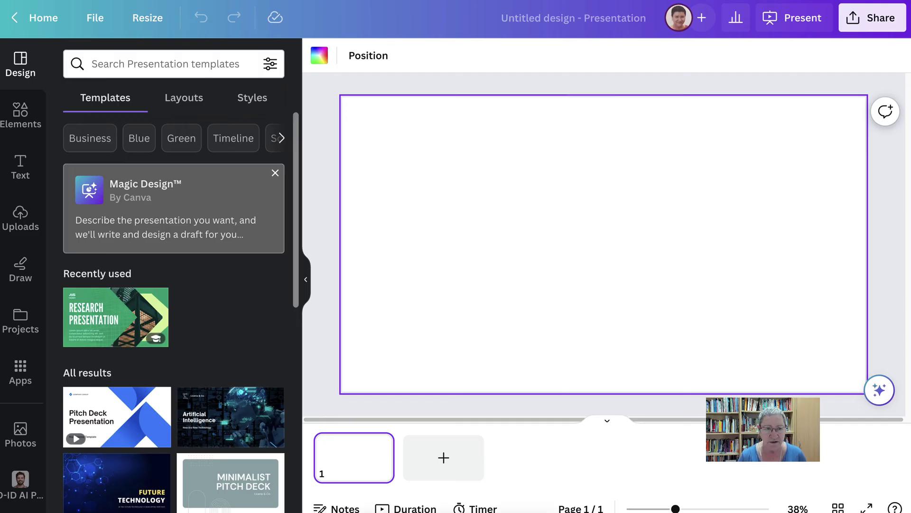
# Search the presentation templates for "VR and Mindfulness" using the recent search and browse the matching templates
pyautogui.click(165, 64)
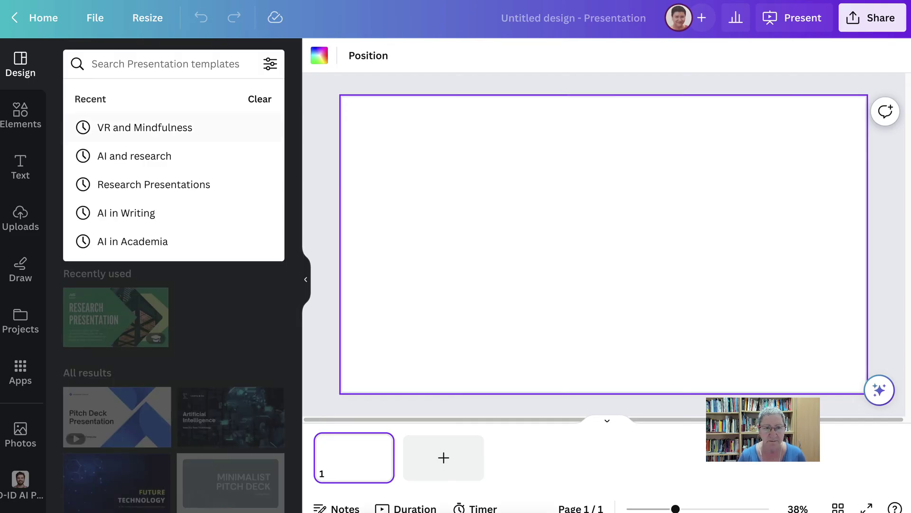
pyautogui.click(145, 127)
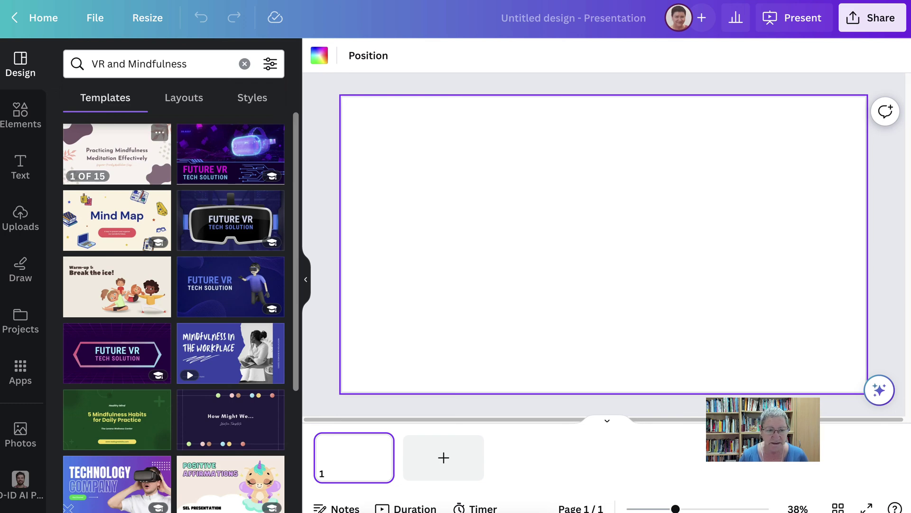
pyautogui.scroll(-5, 117, 278)
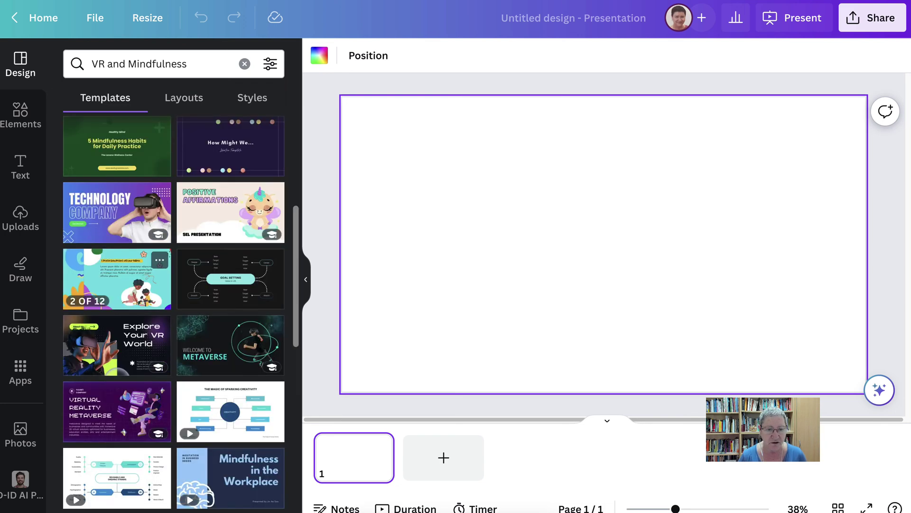
pyautogui.scroll(5, 231, 220)
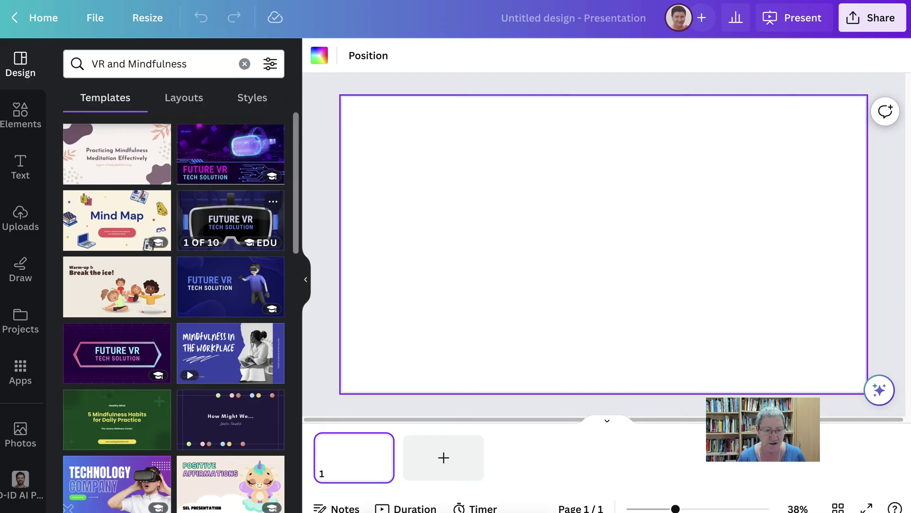
pyautogui.scroll(-3, 231, 218)
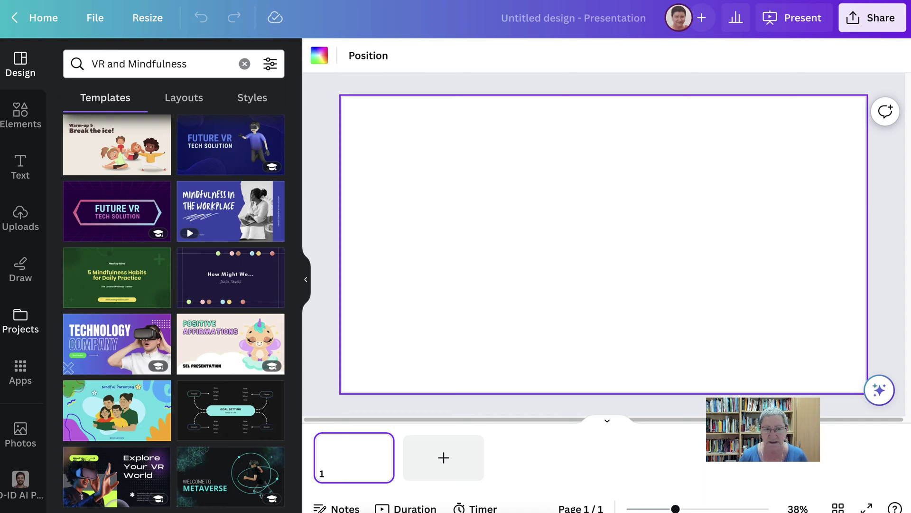
# Open the D-ID AI Presenters app and examine its presenter, script, language, voice, style and generation options
pyautogui.click(20, 484)
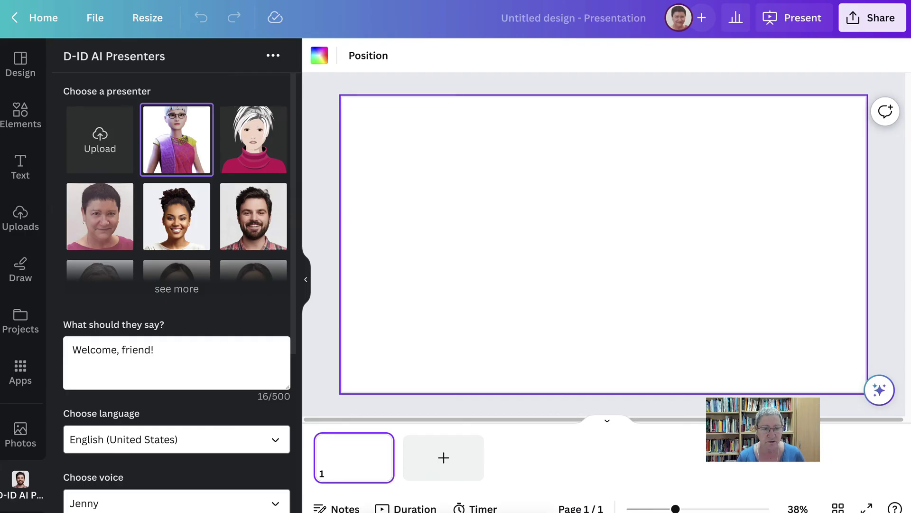
pyautogui.moveTo(100, 216)
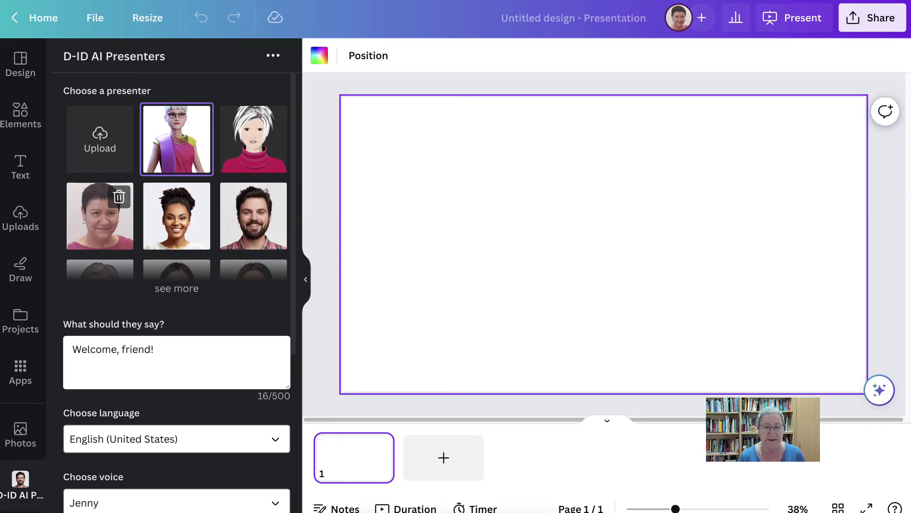
pyautogui.scroll(-1, 100, 216)
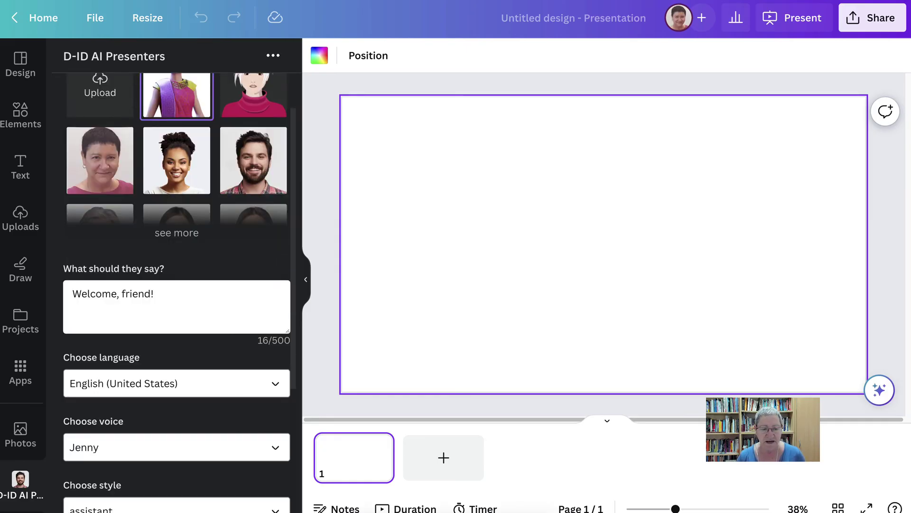
pyautogui.scroll(-1, 177, 285)
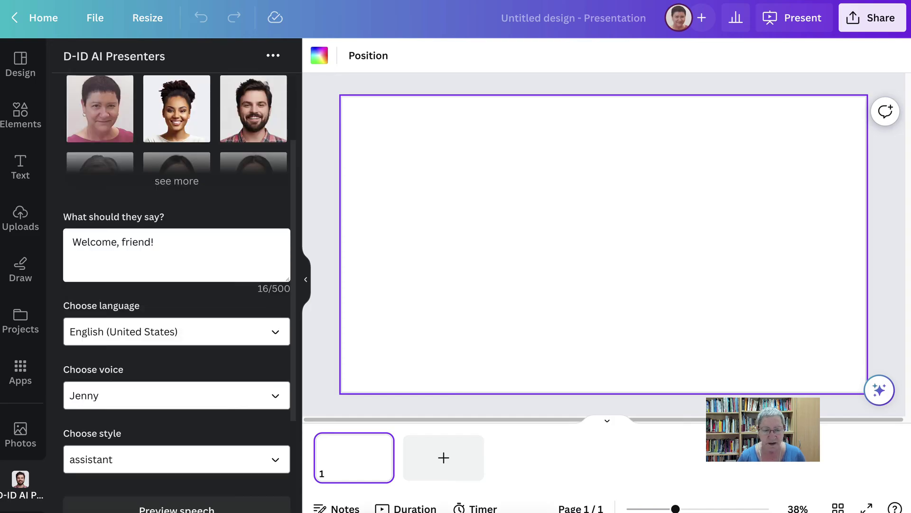
pyautogui.scroll(-3, 177, 285)
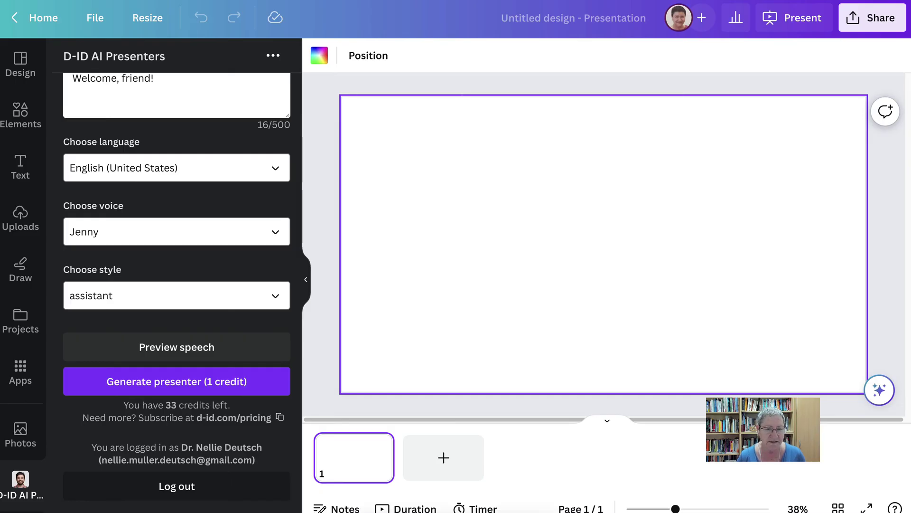
pyautogui.click(21, 372)
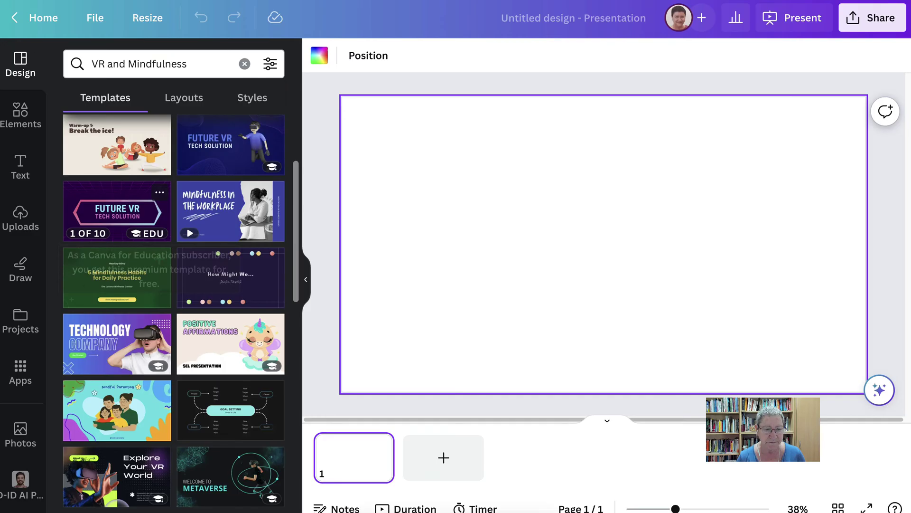
# Apply all 15 pages of the Calming Illustrative Mindfulness Meditation Presentation template to the design
pyautogui.scroll(1, 117, 223)
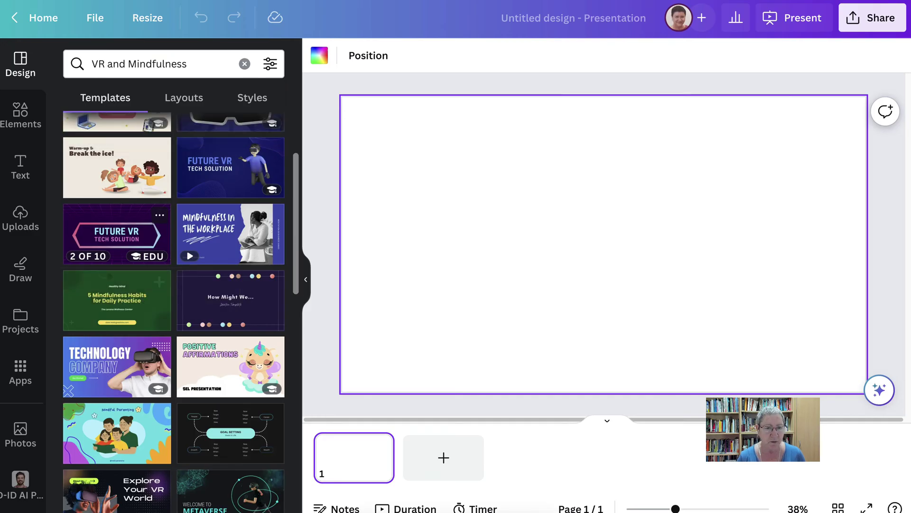
pyautogui.scroll(5, 117, 157)
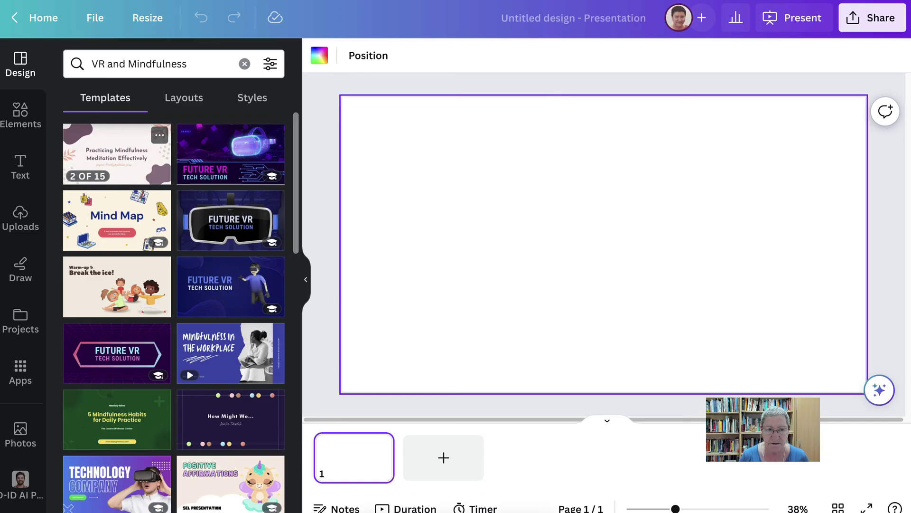
pyautogui.click(117, 157)
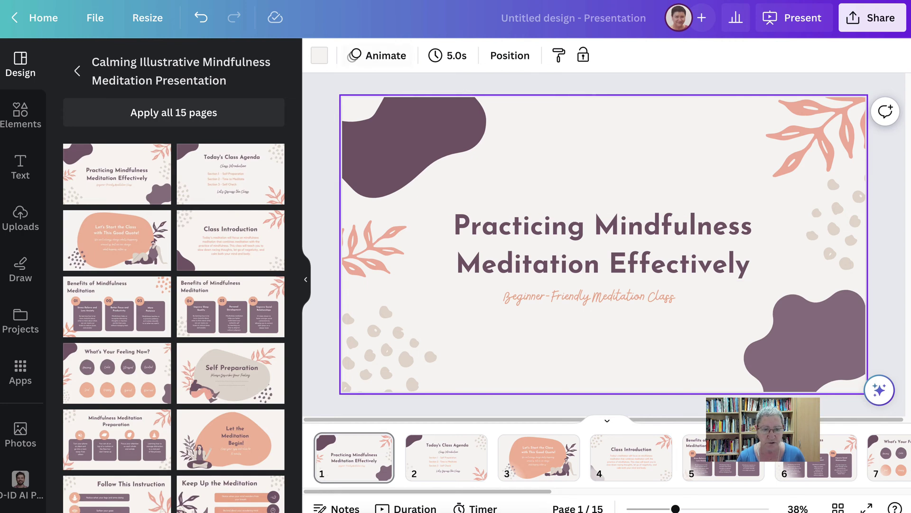
# Set the background of page 1 to the default black-to-blue gradient
pyautogui.click(319, 56)
pyautogui.scroll(-2, 173, 285)
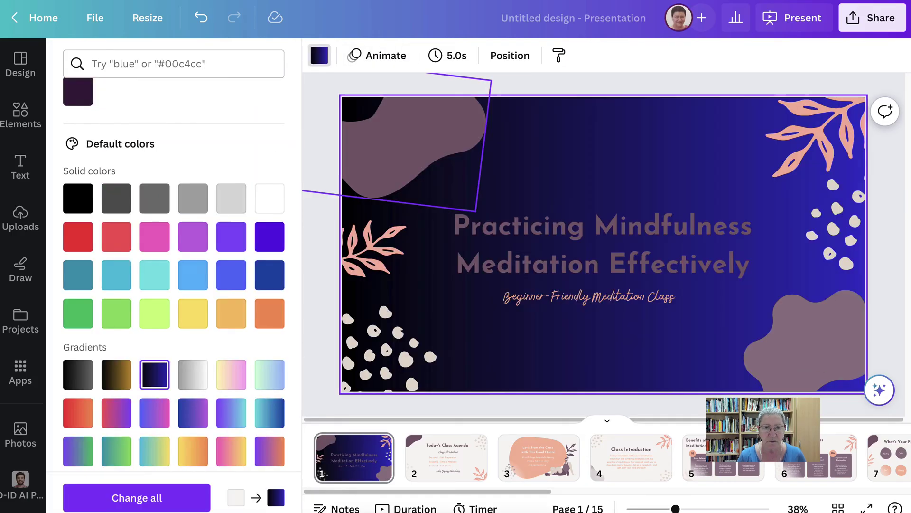
# Recolor the blob shape in the upper-left corner of page 1 to the default solid red
pyautogui.click(413, 143)
pyautogui.click(319, 55)
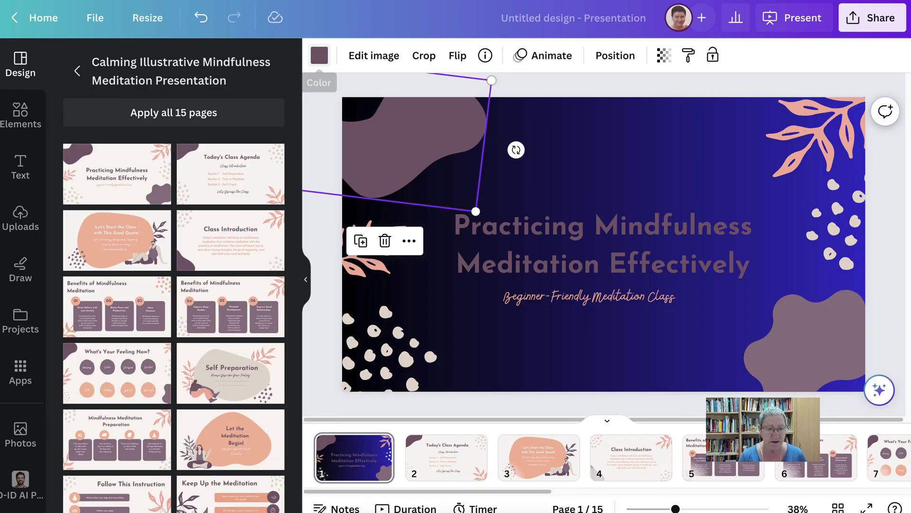
pyautogui.click(319, 56)
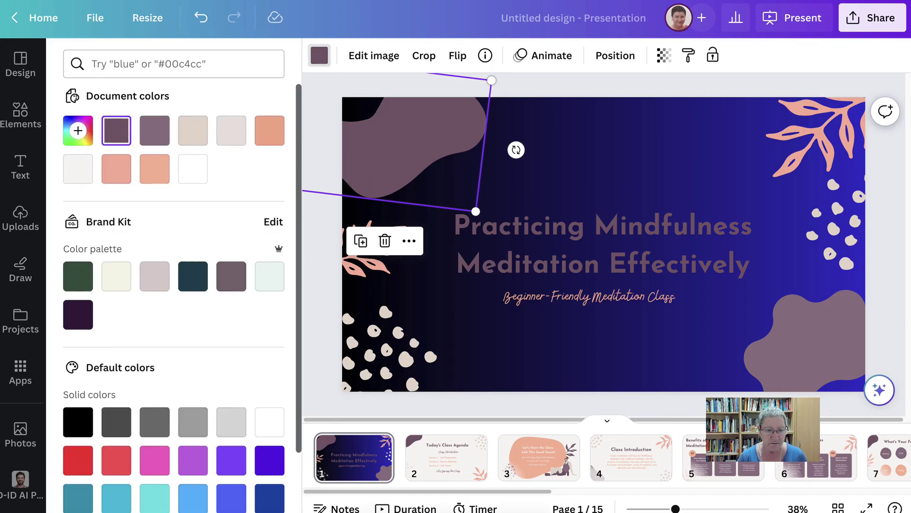
pyautogui.click(77, 460)
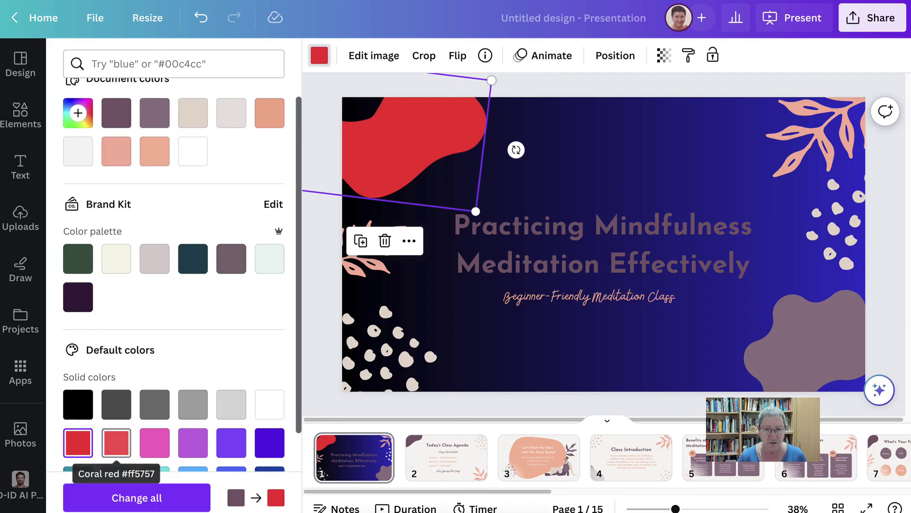
# Try coral red (#ff5757) and violet on the upper-left blob shape, and set it back to solid red
pyautogui.click(116, 442)
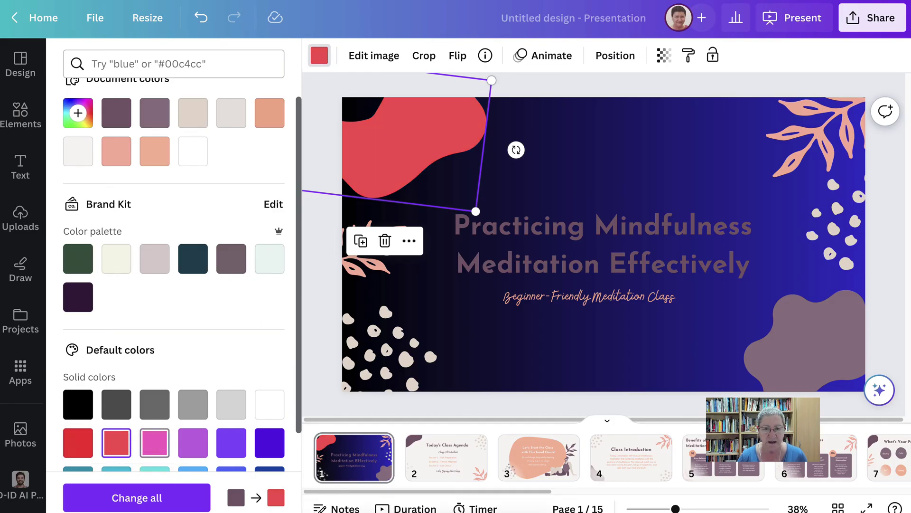
pyautogui.click(232, 443)
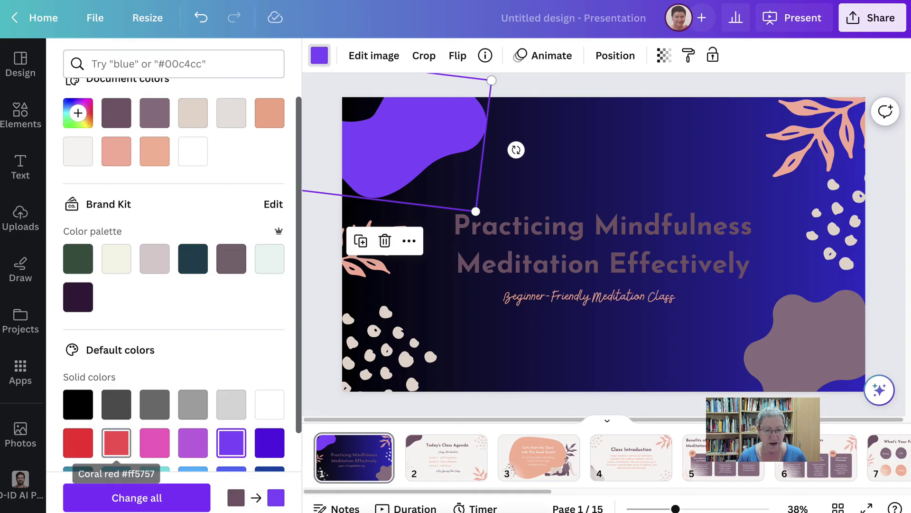
pyautogui.click(116, 442)
pyautogui.scroll(-2, 117, 442)
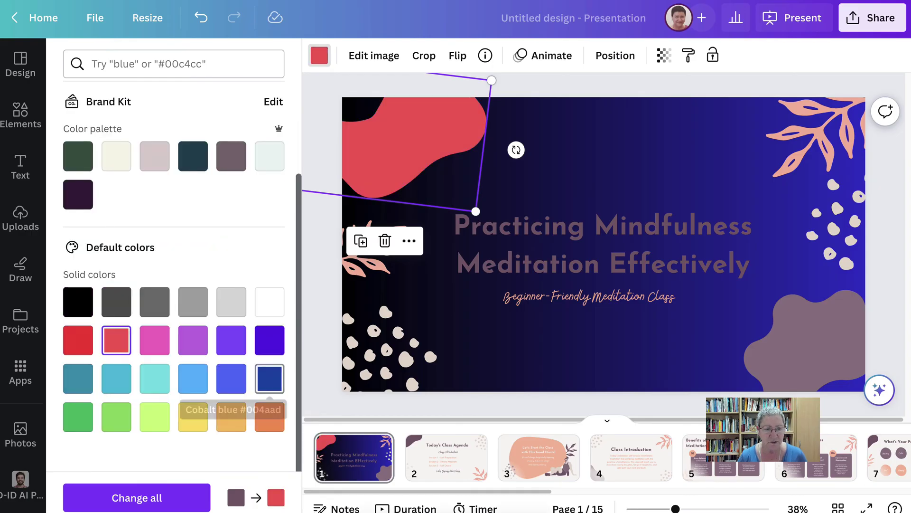
pyautogui.click(78, 339)
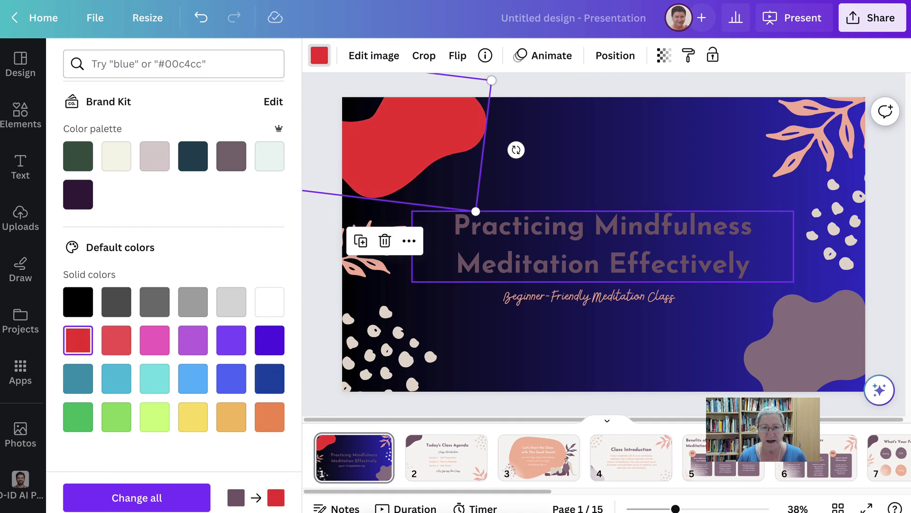
# Recolor the blob shape in the lower-right corner of page 1 to the red from the document colors
pyautogui.click(805, 340)
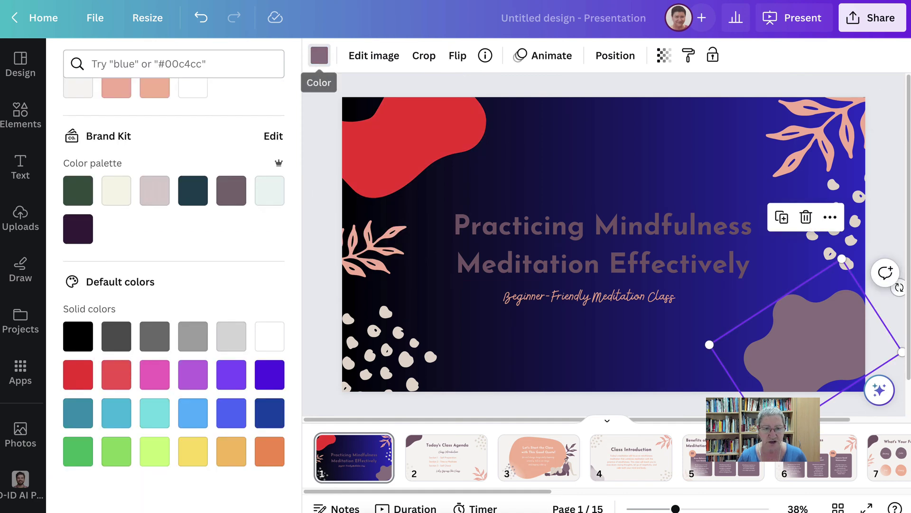
pyautogui.click(319, 56)
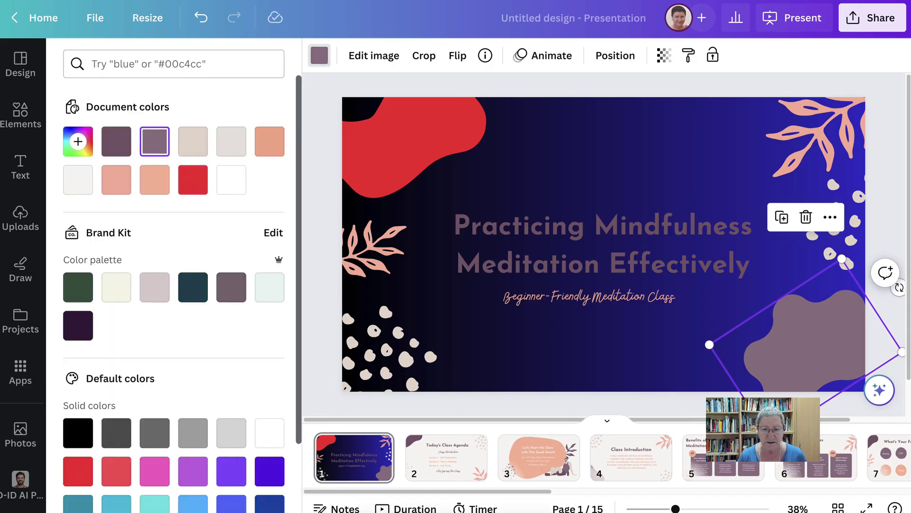
pyautogui.click(192, 180)
# Change the text color of the "Practicing Mindfulness Meditation Effectively" title to the red document color
pyautogui.click(602, 246)
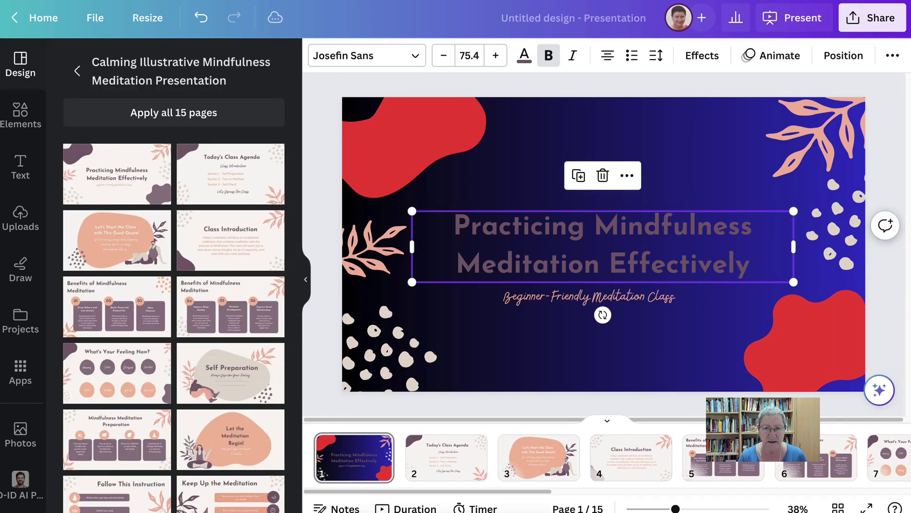
pyautogui.click(523, 55)
pyautogui.click(192, 179)
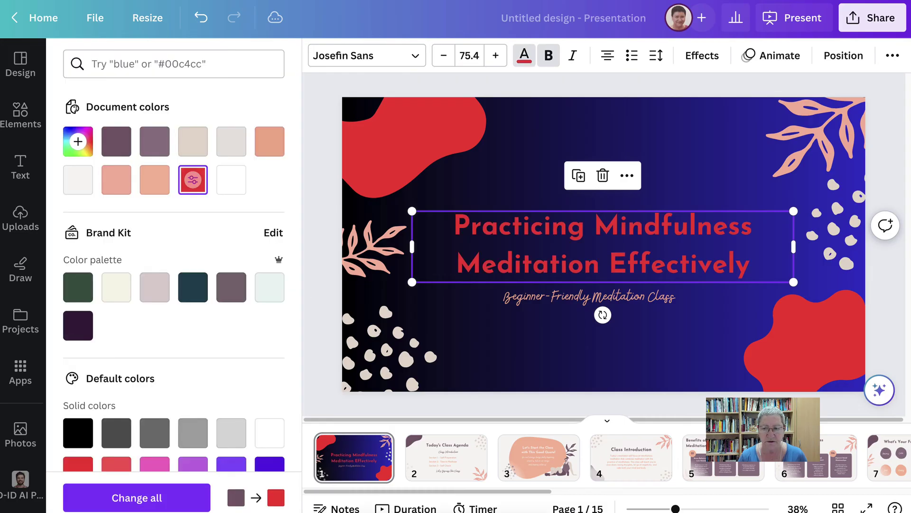
# Recolor the leaf branch in the upper-right corner of page 1 to the default yellow (#ffde59)
pyautogui.hotkey('ctrl', 'z')
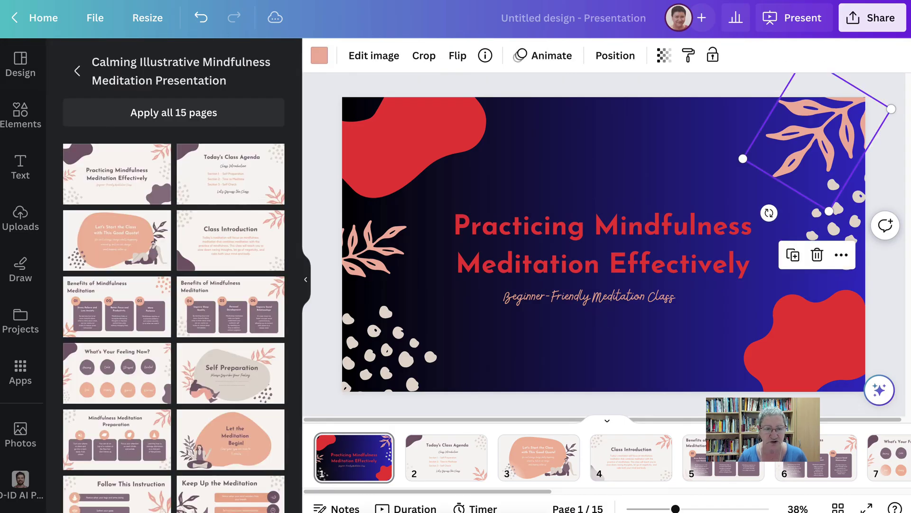
pyautogui.click(319, 56)
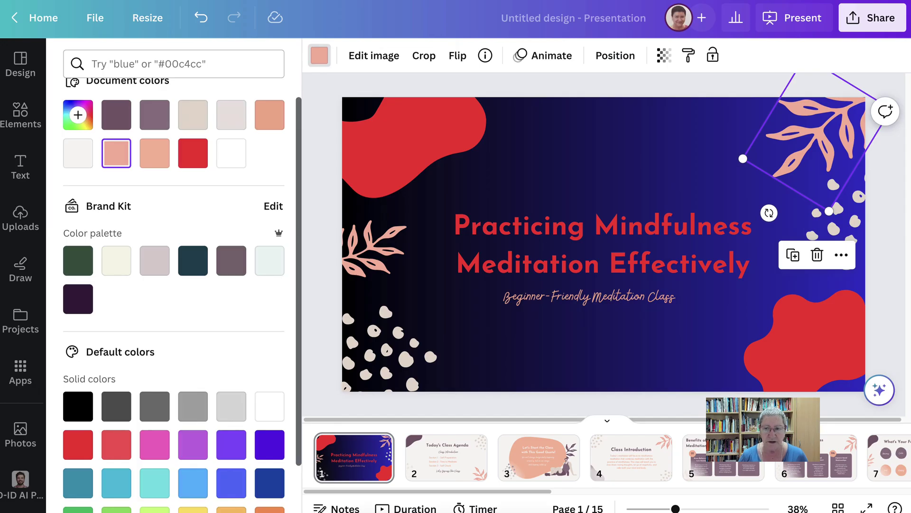
pyautogui.scroll(-2, 231, 423)
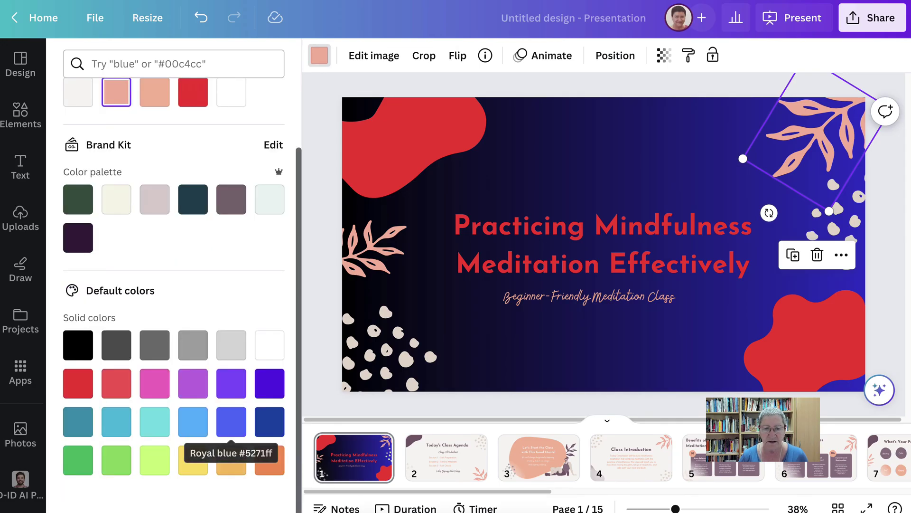
pyautogui.click(193, 460)
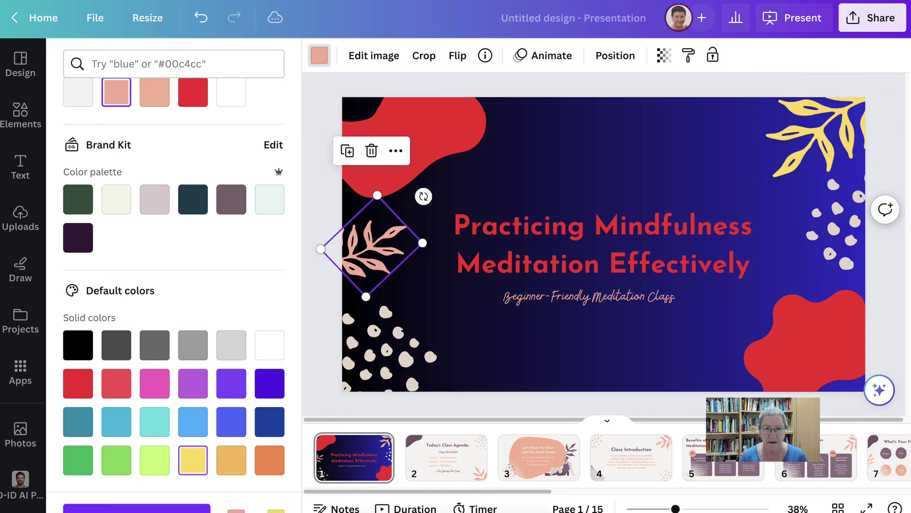
pyautogui.scroll(2, 192, 179)
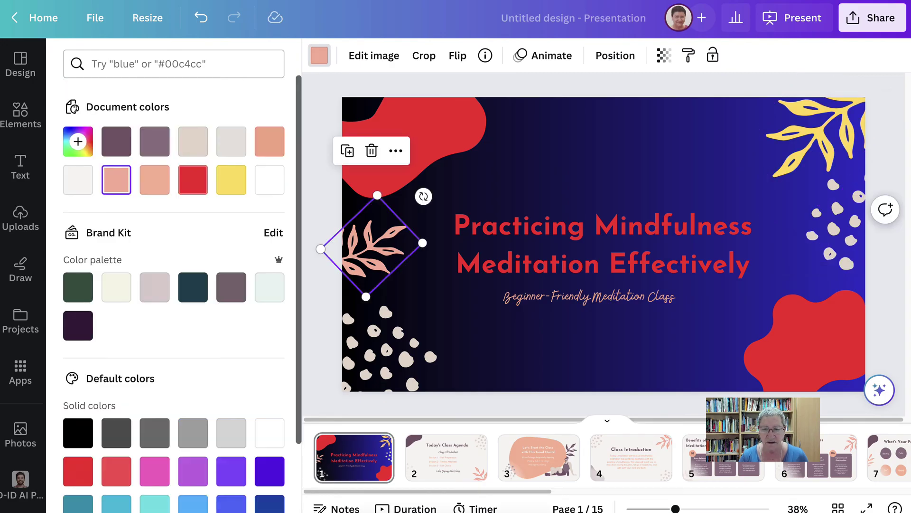
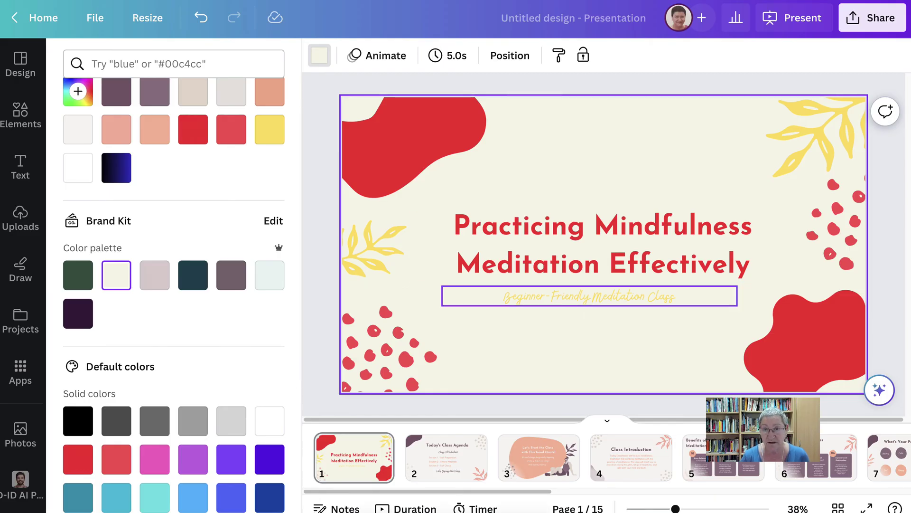
# Undo the cream background color on page 1 and show the color options for the subtitle text
pyautogui.click(589, 296)
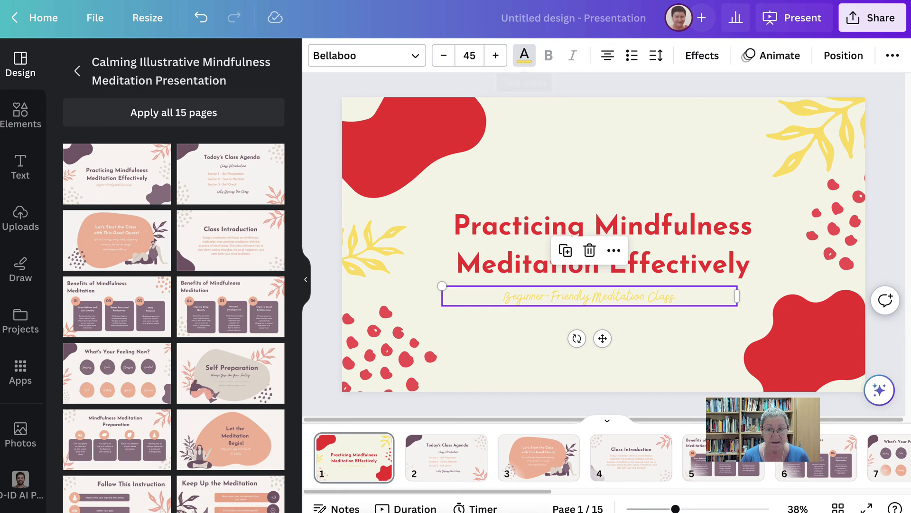
pyautogui.click(524, 55)
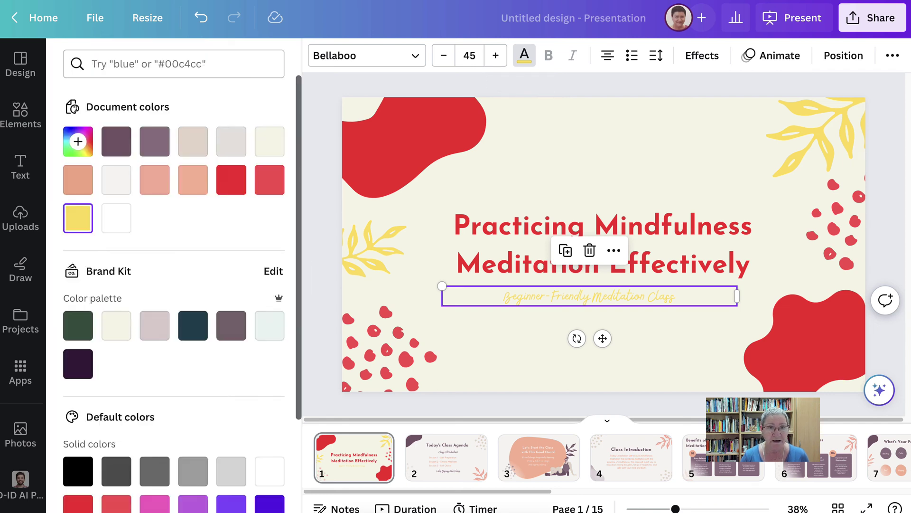
pyautogui.hotkey('ctrl', 'z')
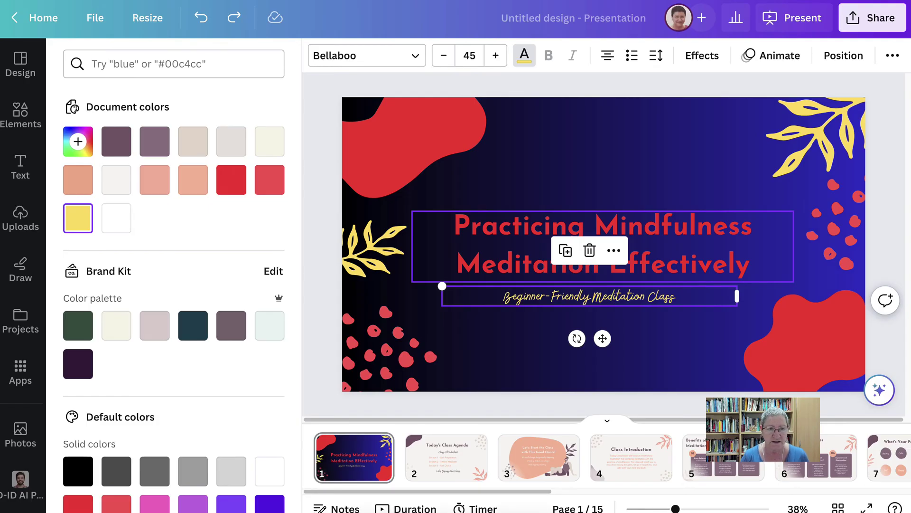
# Try white (#ffffff) as the text color of the "Beginner-Friendly Meditation Class" subtitle
pyautogui.click(589, 296)
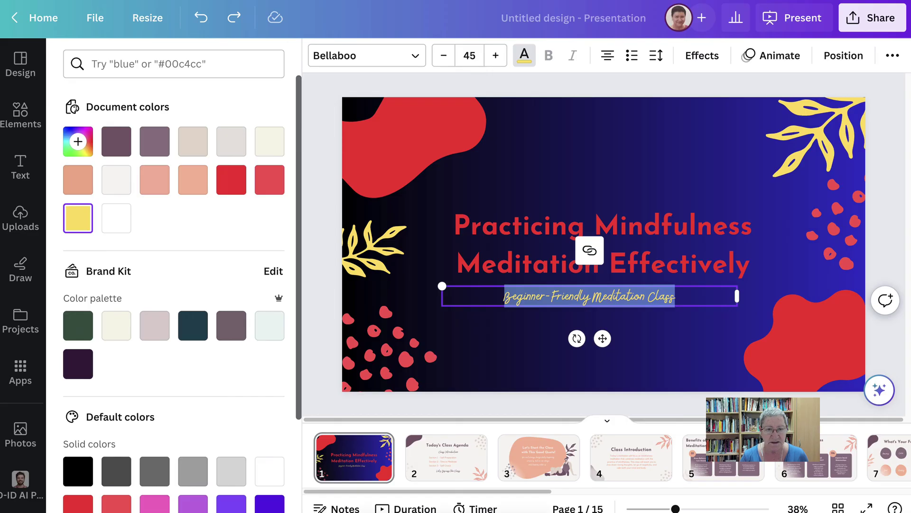
pyautogui.click(116, 218)
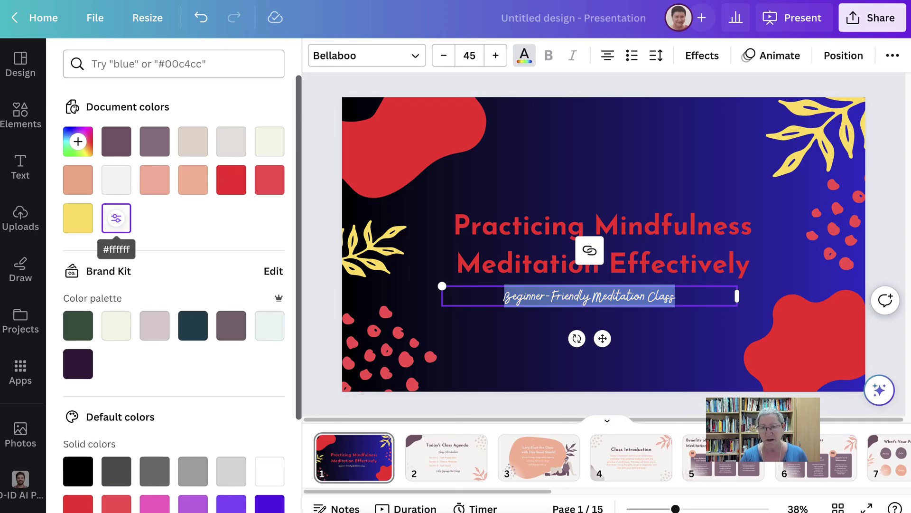
pyautogui.press('Escape')
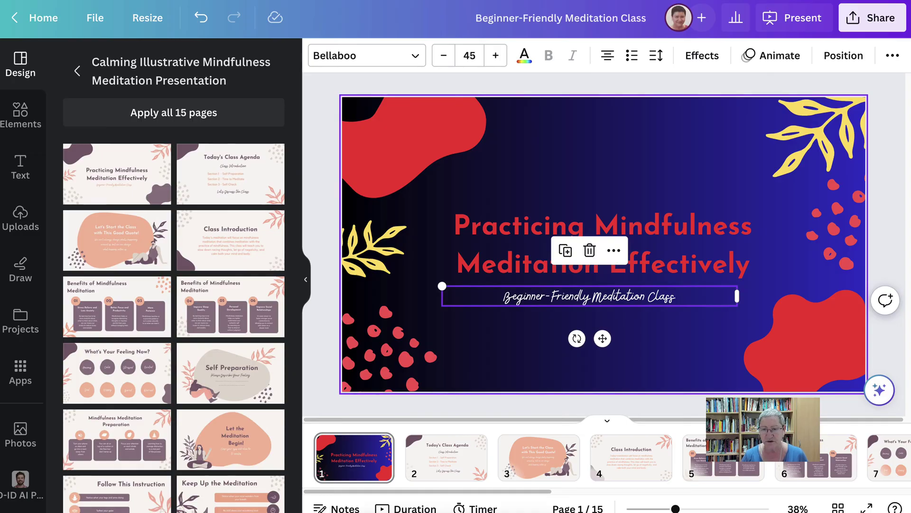
# Set the text color of the "Beginner-Friendly Meditation Class" subtitle to the yellow document color (#ffde59)
pyautogui.doubleClick(589, 295)
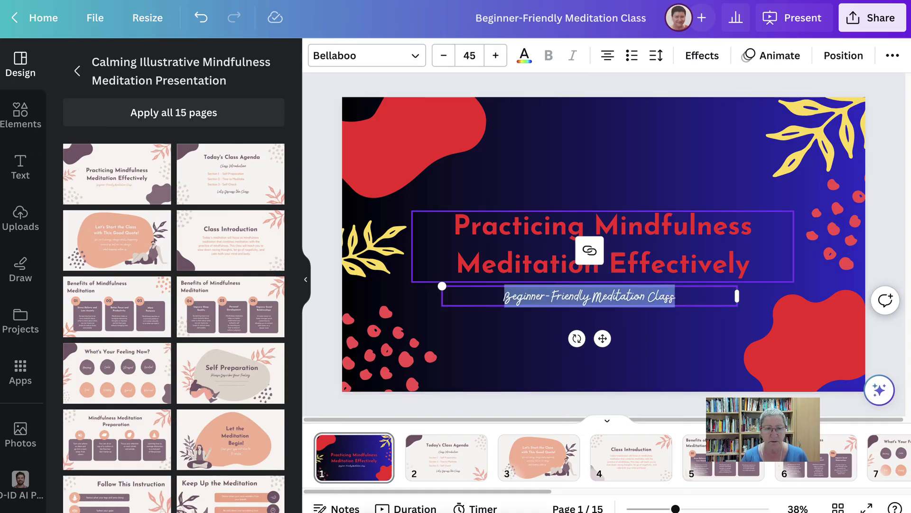
pyautogui.click(524, 55)
pyautogui.click(269, 180)
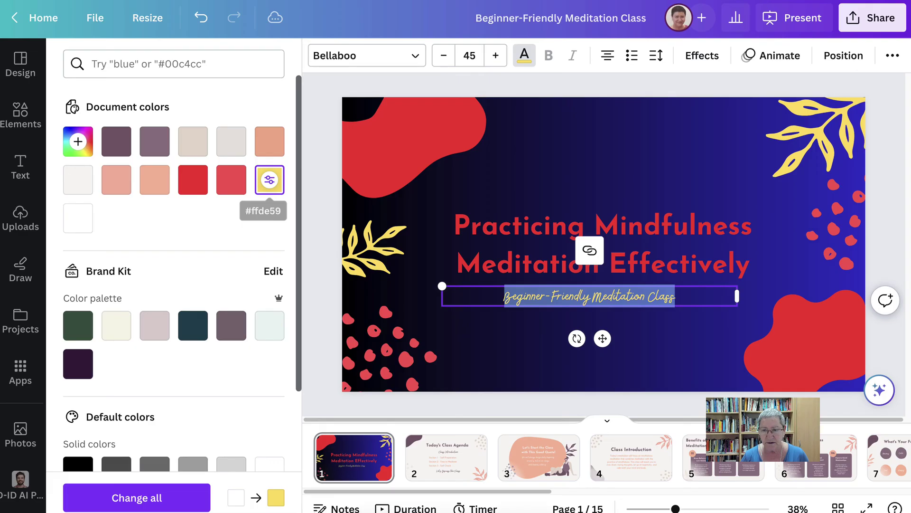
pyautogui.click(463, 340)
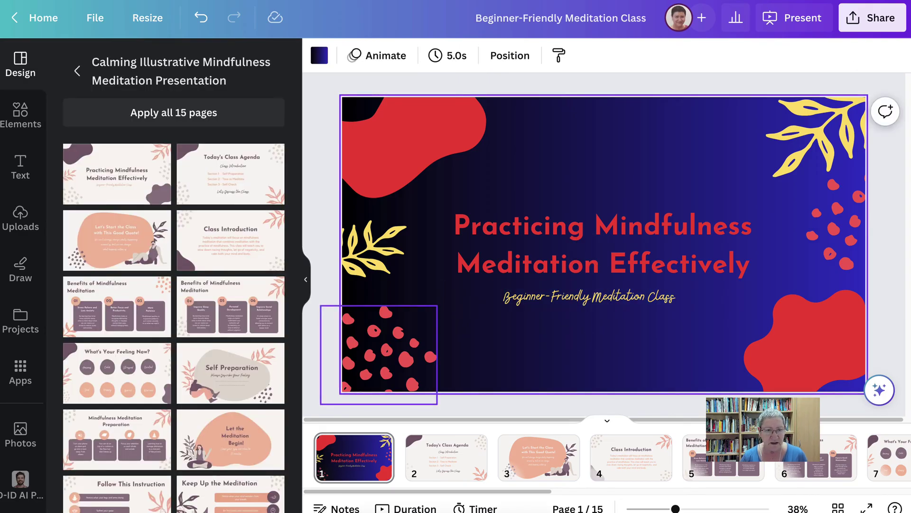
# Look through the similar templates and the remaining pages of the presentation
pyautogui.scroll(-9, 174, 314)
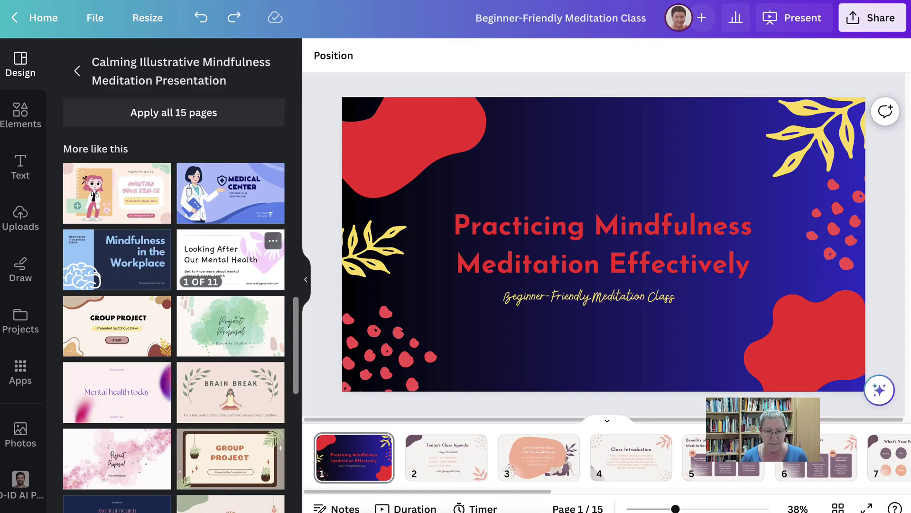
pyautogui.scroll(-5, 230, 259)
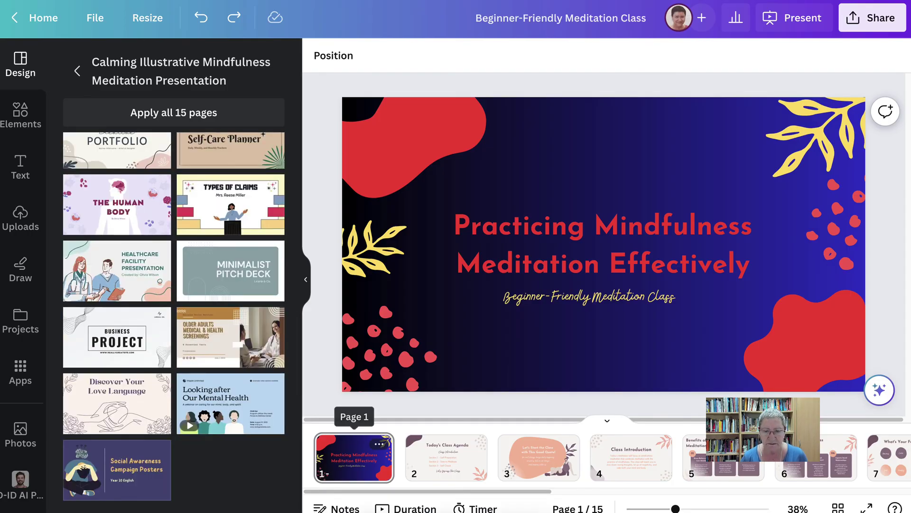
pyautogui.click(354, 457)
pyautogui.hscroll(10, 436, 457)
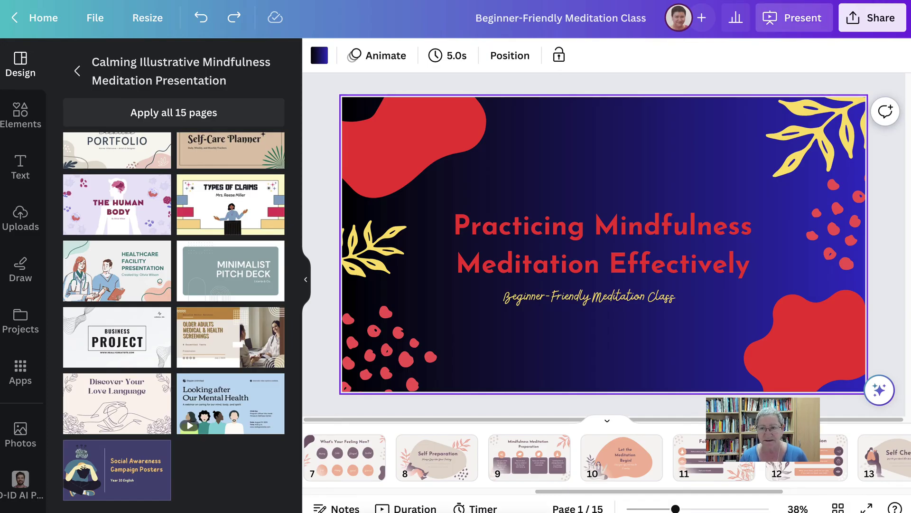
# Start presenting in Presenter view and dismiss the Presenter Window message so it is not shown again
pyautogui.click(794, 18)
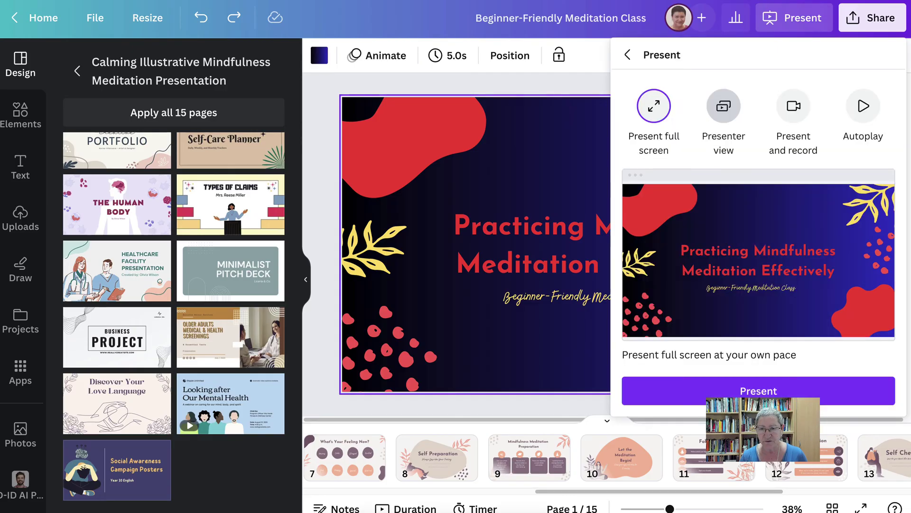
pyautogui.click(724, 105)
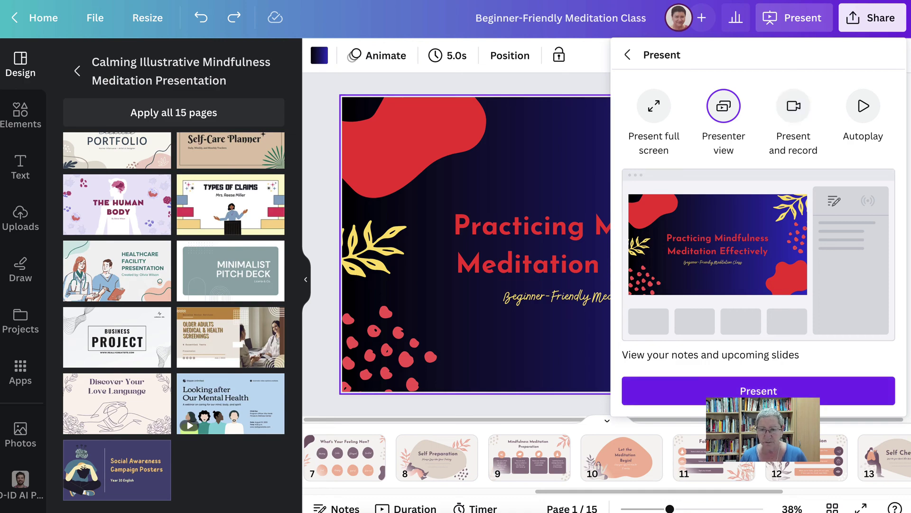
pyautogui.click(758, 391)
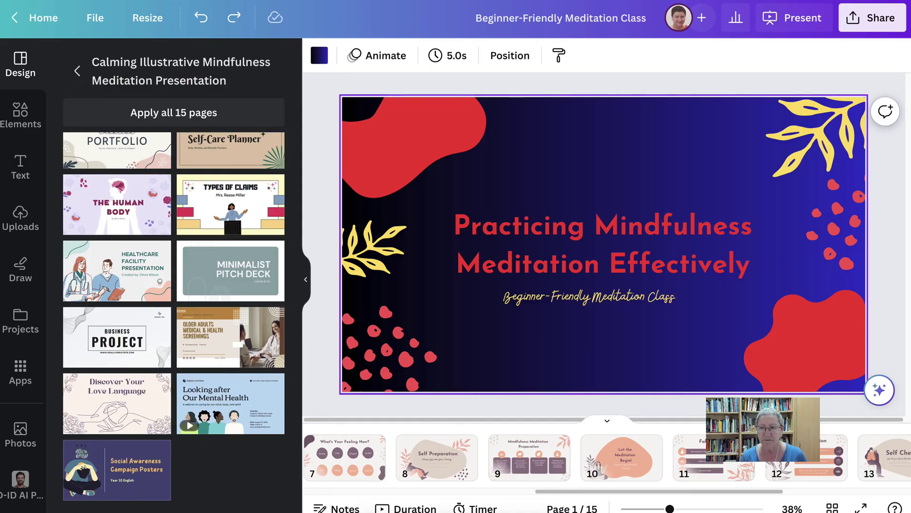
pyautogui.click(793, 18)
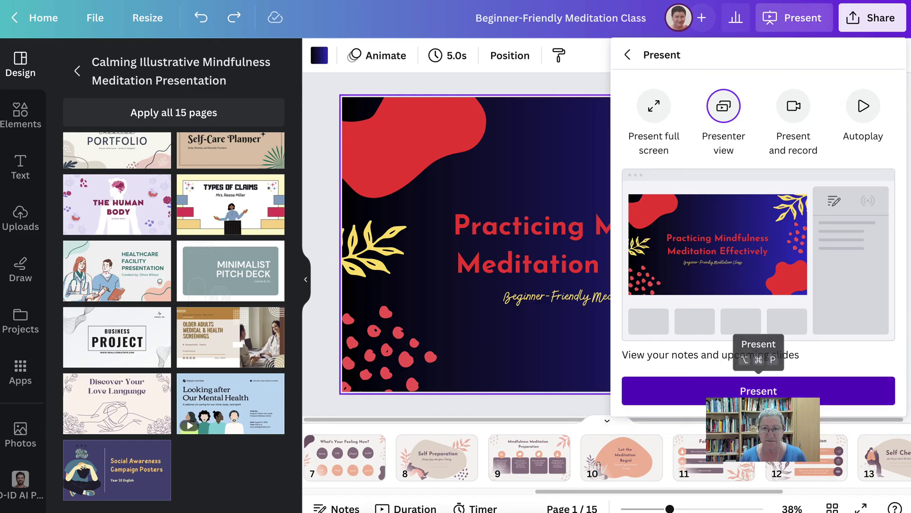
pyautogui.click(758, 390)
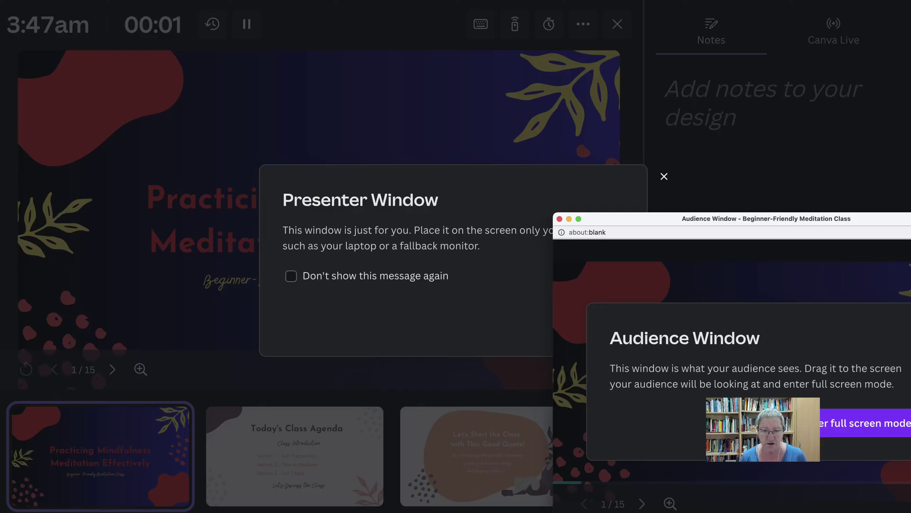
pyautogui.click(291, 276)
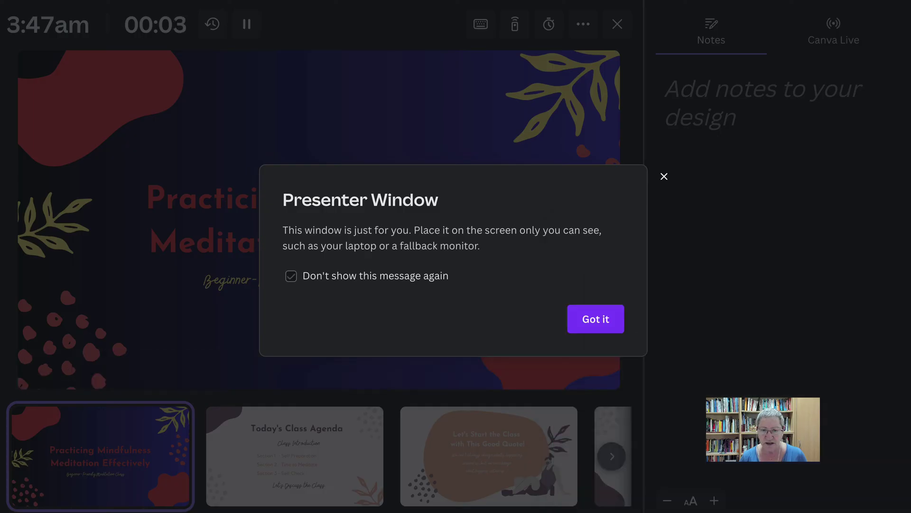
pyautogui.click(595, 319)
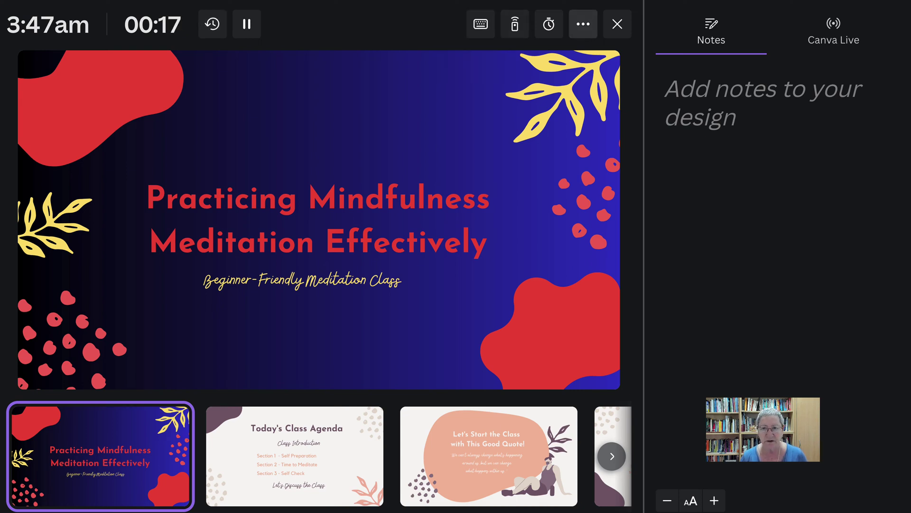
# Inspect the presenter view's extra options, and try pausing and resuming the presentation timer
pyautogui.click(583, 24)
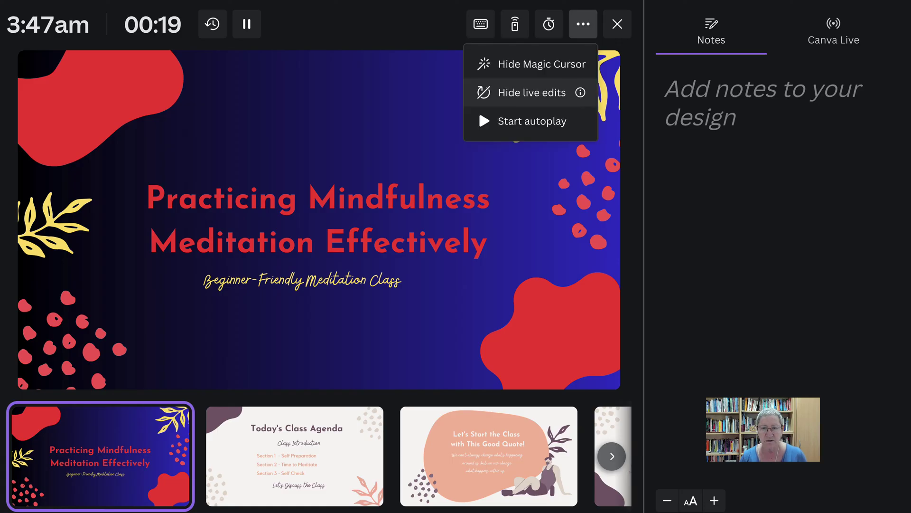
pyautogui.click(478, 106)
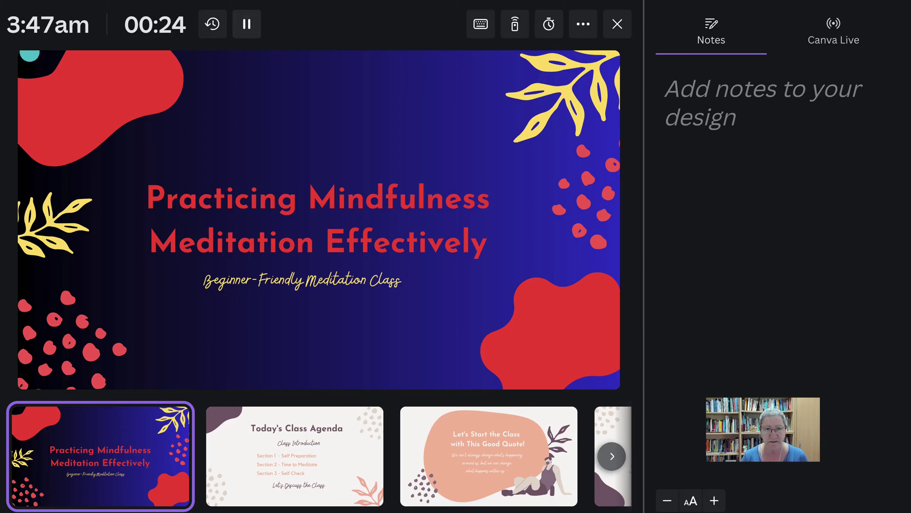
pyautogui.click(247, 24)
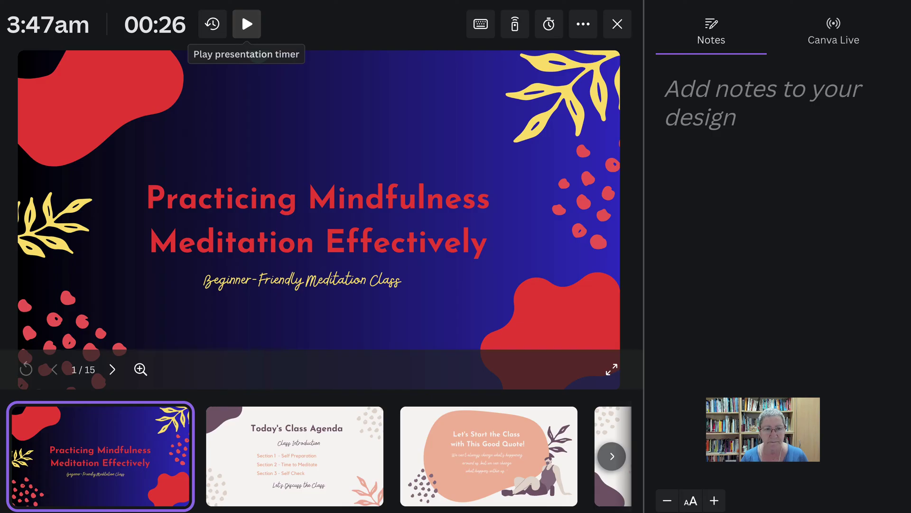
pyautogui.click(241, 11)
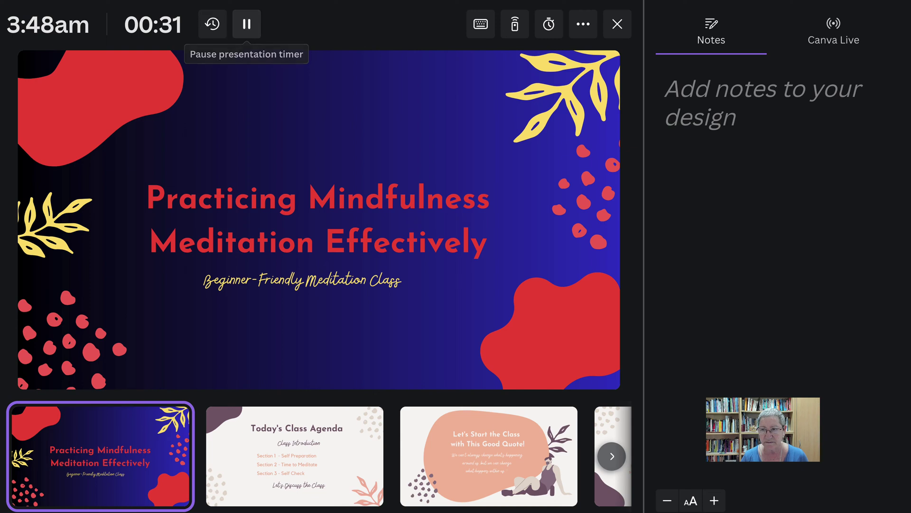
# Start a new Canva Live session for audience Q&A and end it again
pyautogui.click(833, 32)
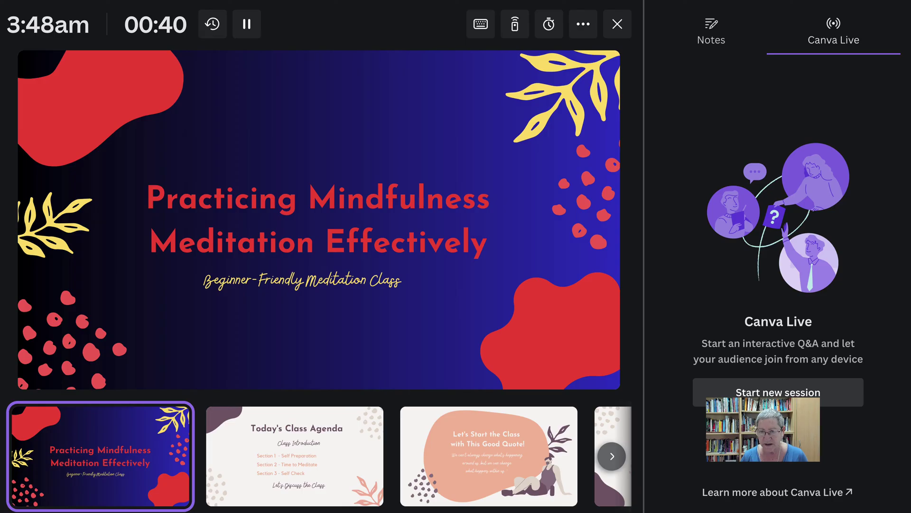
pyautogui.click(778, 392)
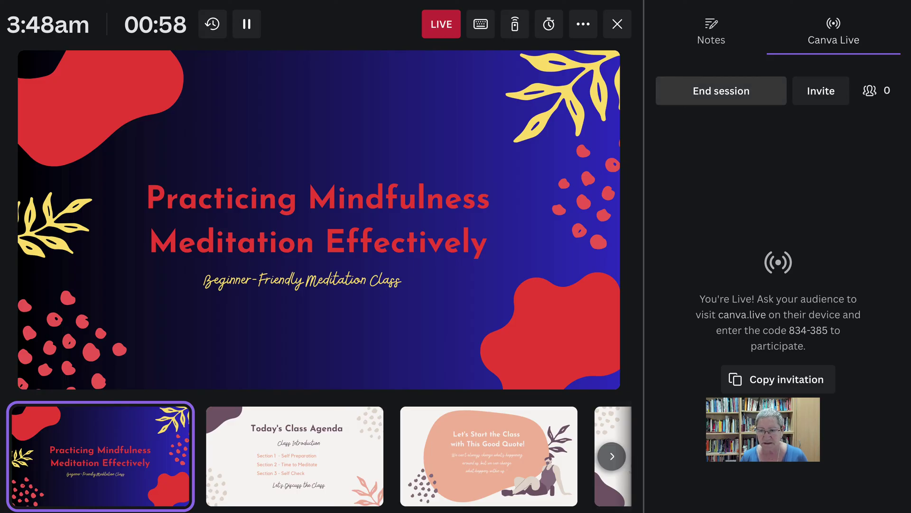
pyautogui.click(721, 90)
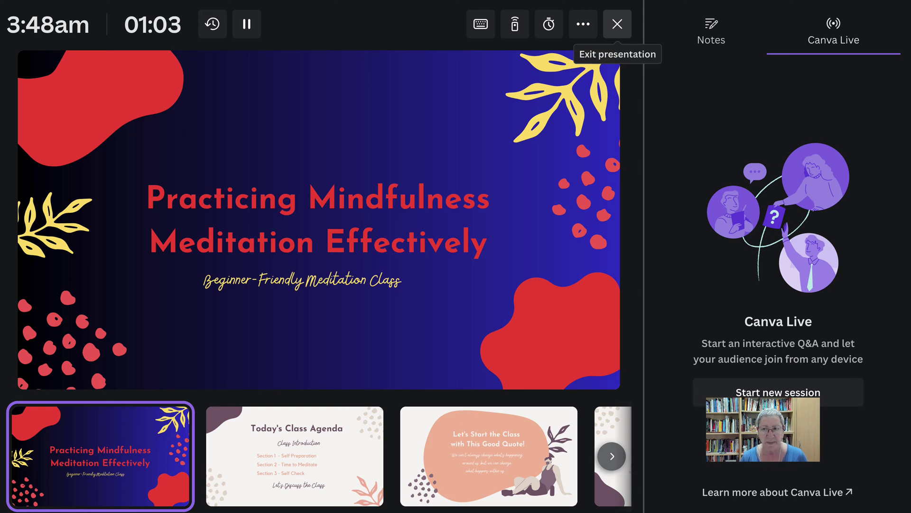
# Pause the presentation timer and exit the presentation, postponing the presenting experience rating
pyautogui.click(241, 10)
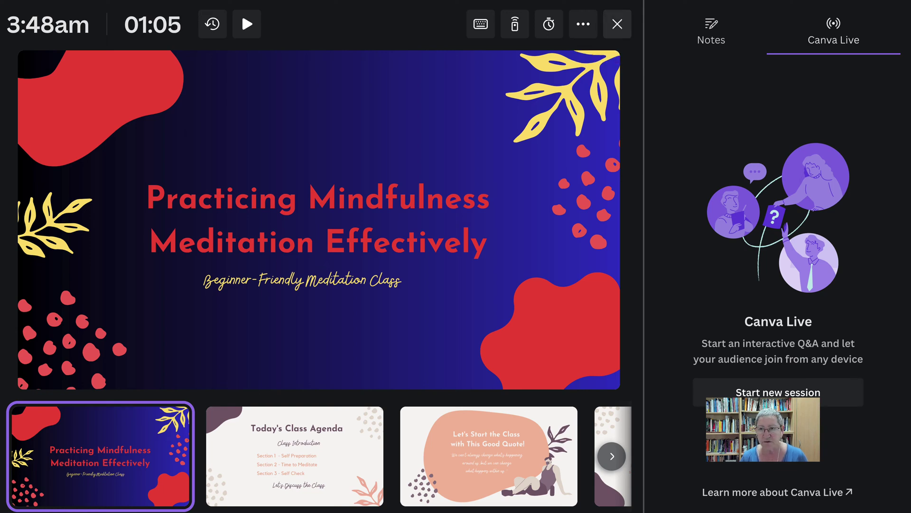
pyautogui.press('Escape')
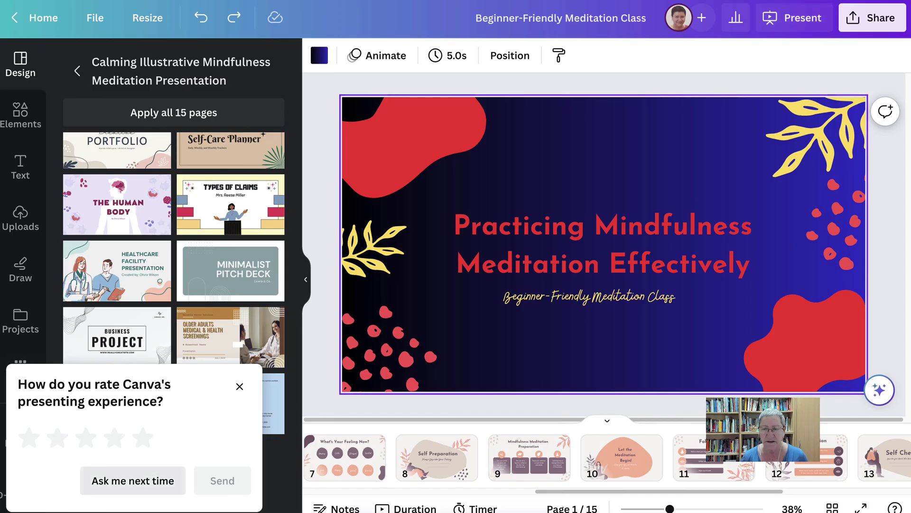
pyautogui.click(132, 480)
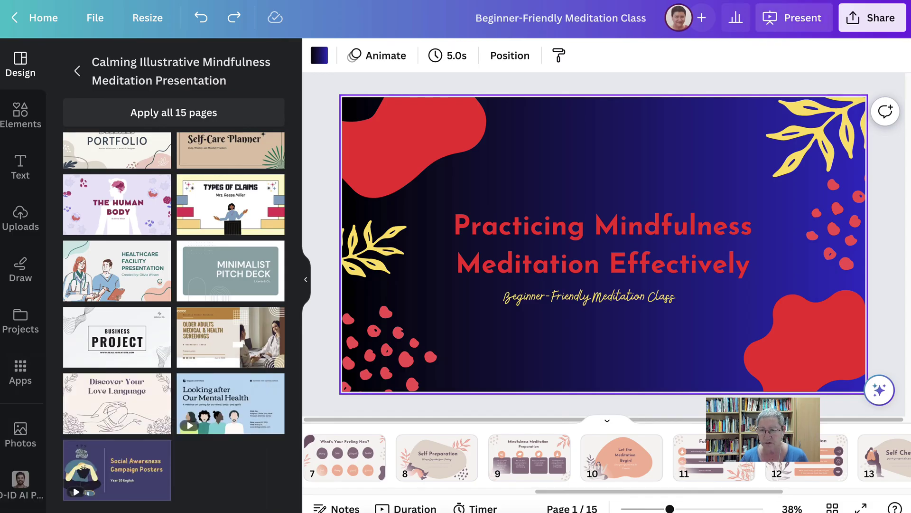
# Open the recording studio through Present and record, and start recording with no camera and the default microphone
pyautogui.click(793, 18)
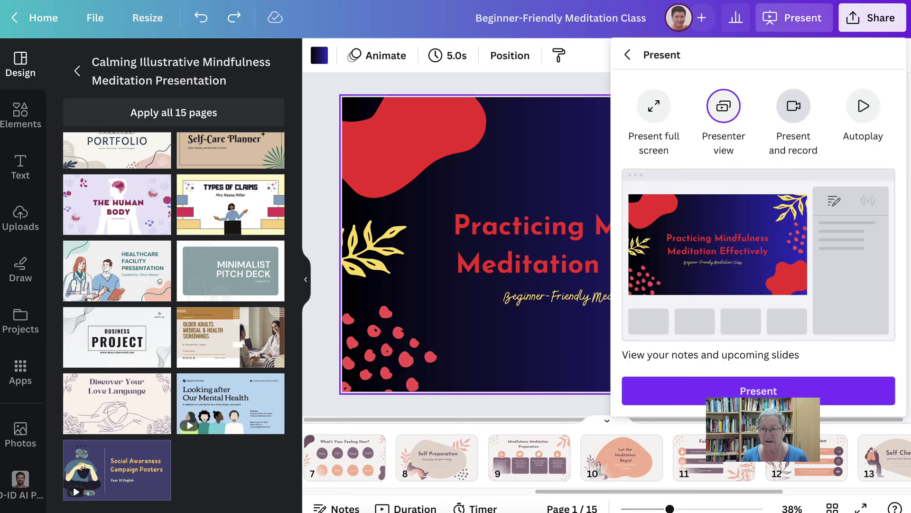
pyautogui.click(793, 106)
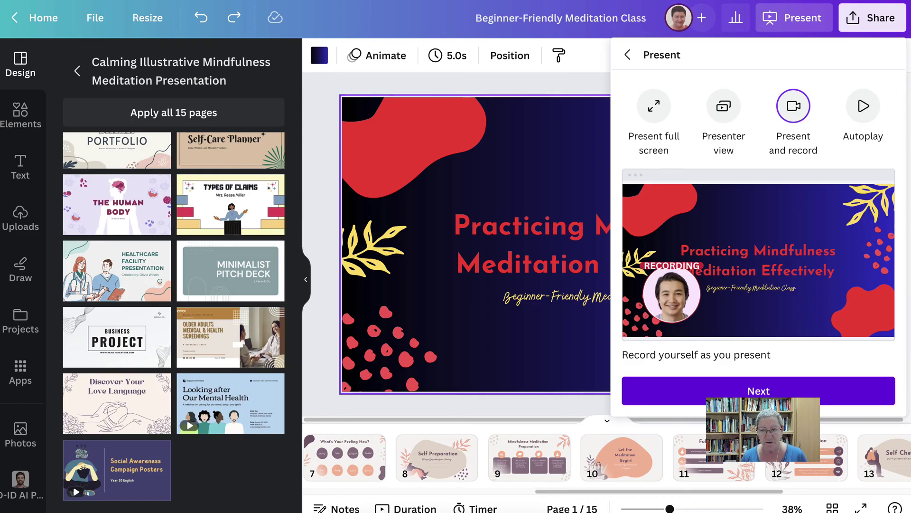
pyautogui.click(759, 390)
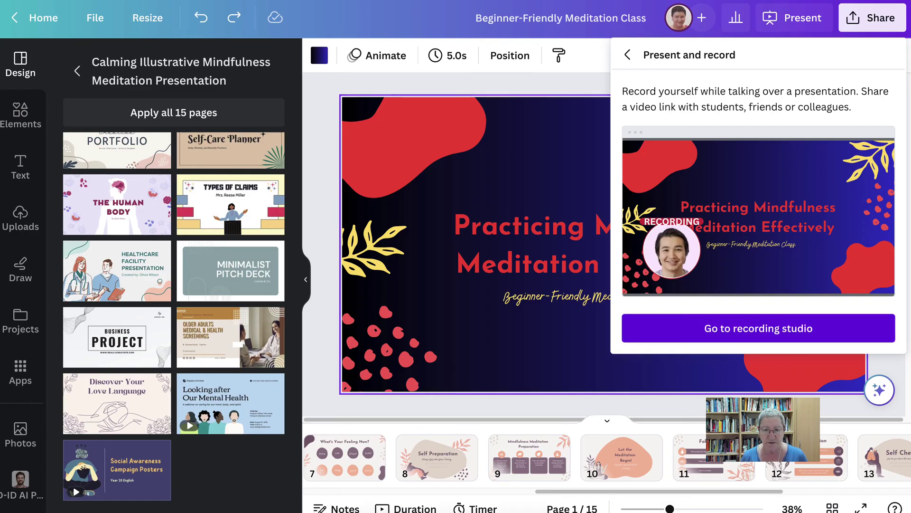
pyautogui.click(759, 328)
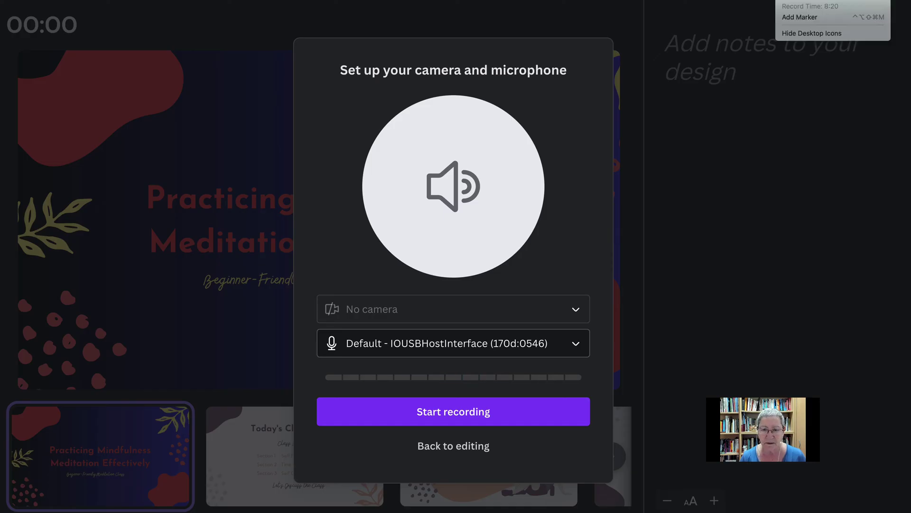
pyautogui.press('Escape')
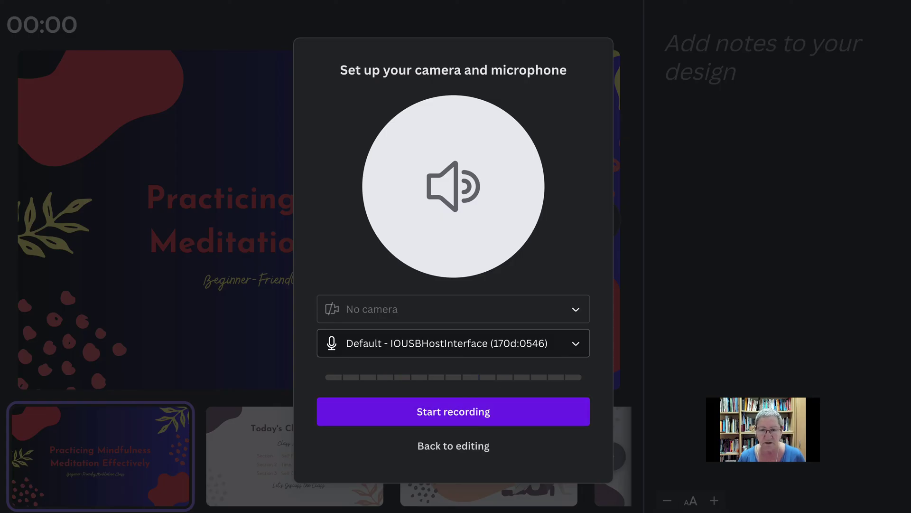
pyautogui.press('Return')
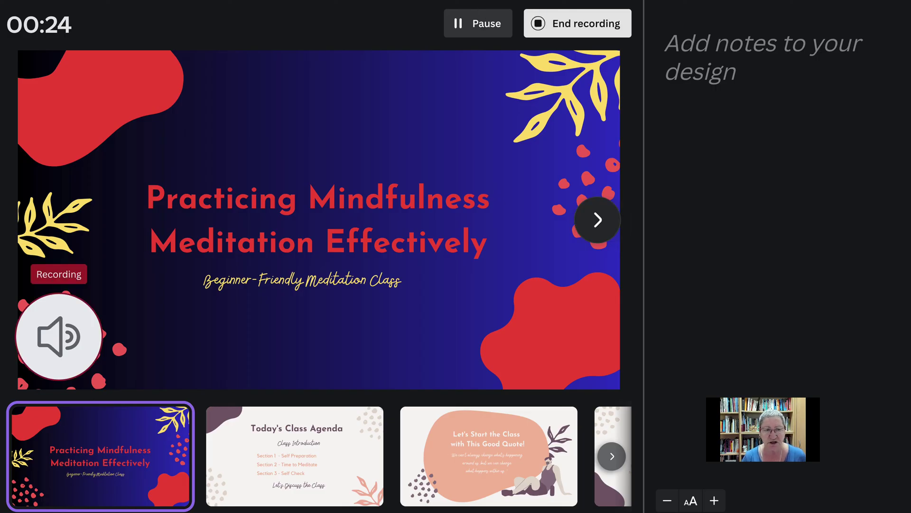
# Record the slides one by one up to "Follow This Instruction", and end the recording, saving it and exiting the studio
pyautogui.press('Right')
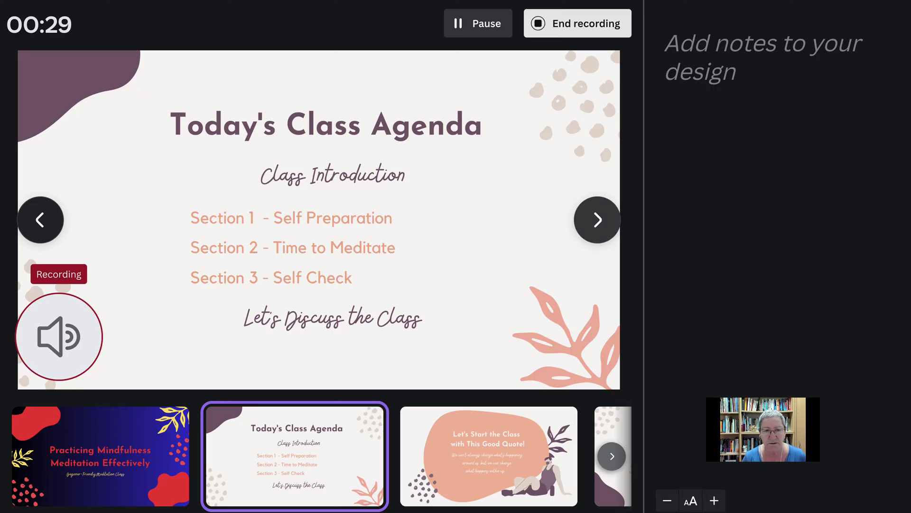
pyautogui.press('Right')
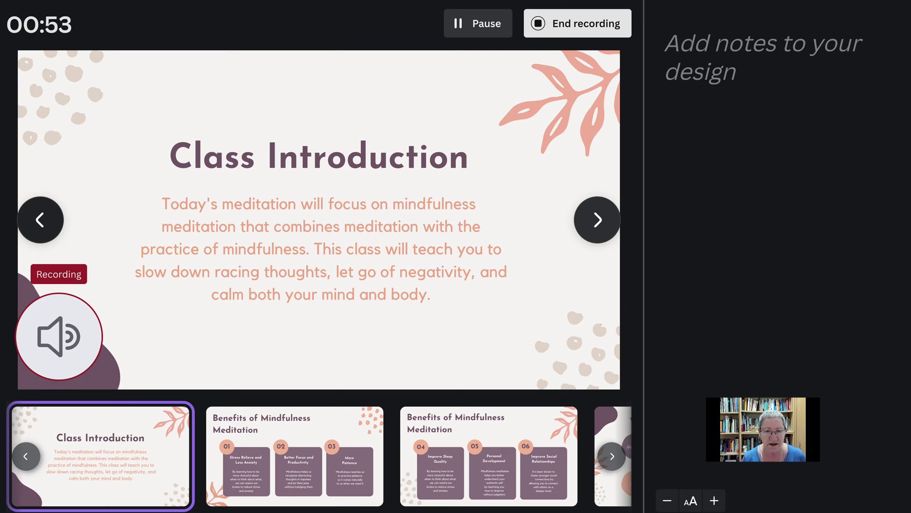
pyautogui.press('Right')
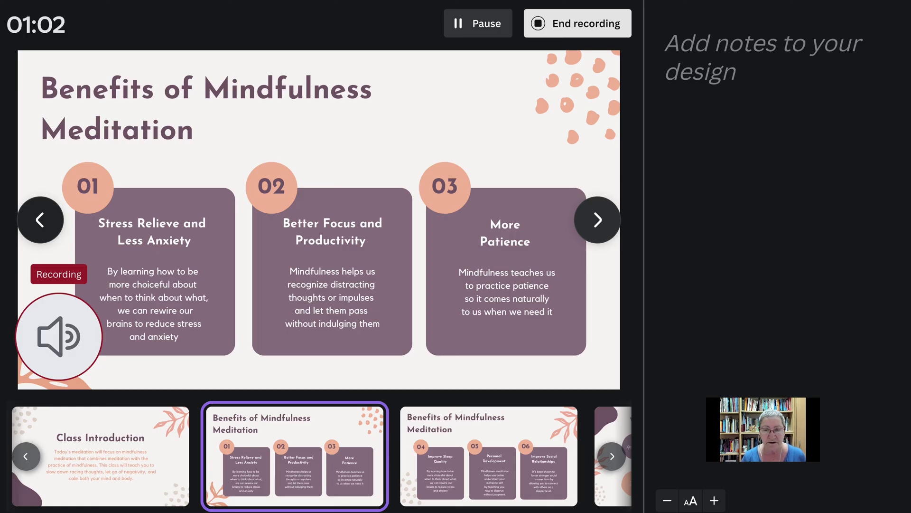
pyautogui.press('Right')
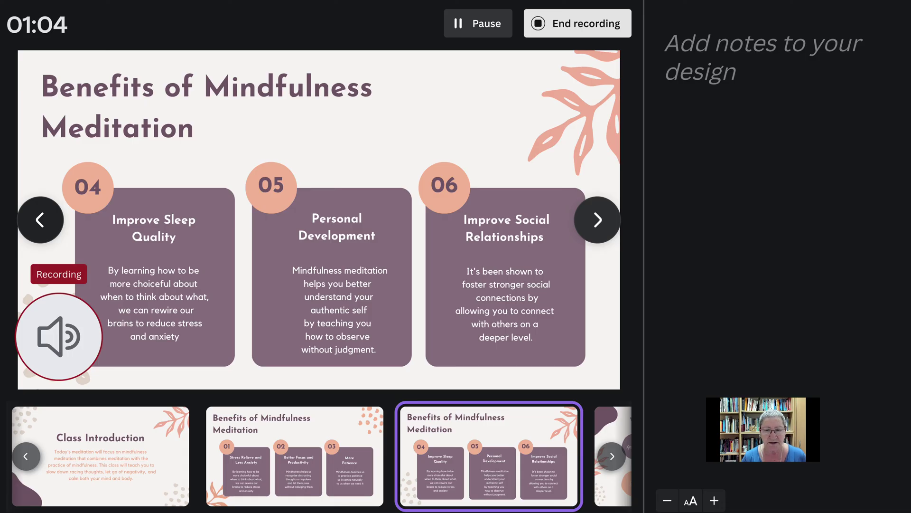
pyautogui.press('Right')
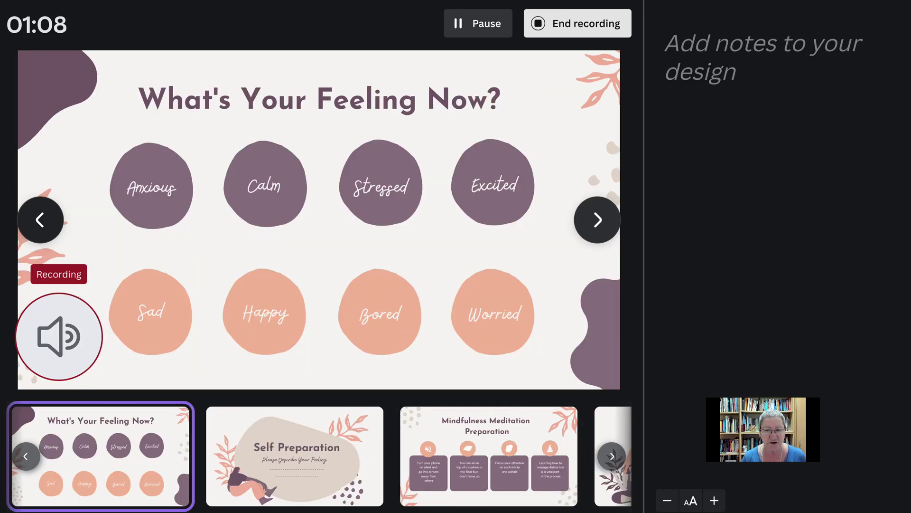
pyautogui.press('Right')
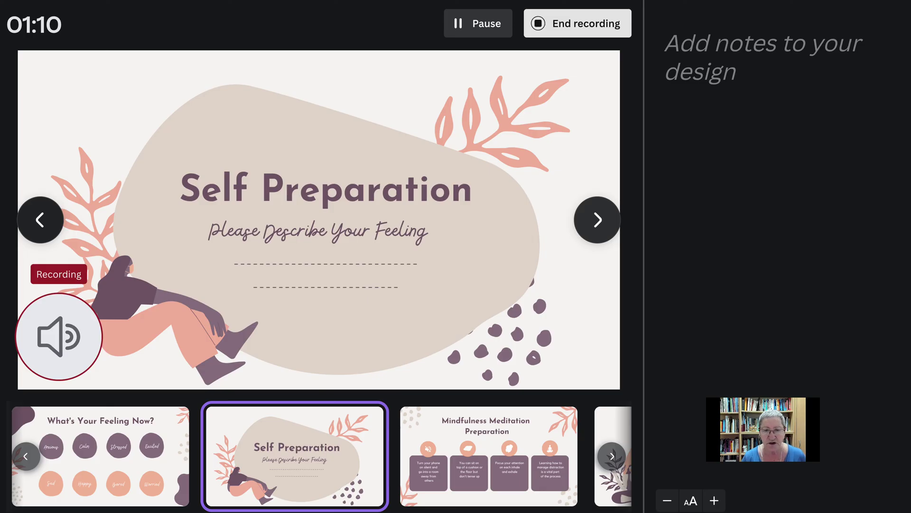
pyautogui.press('Right')
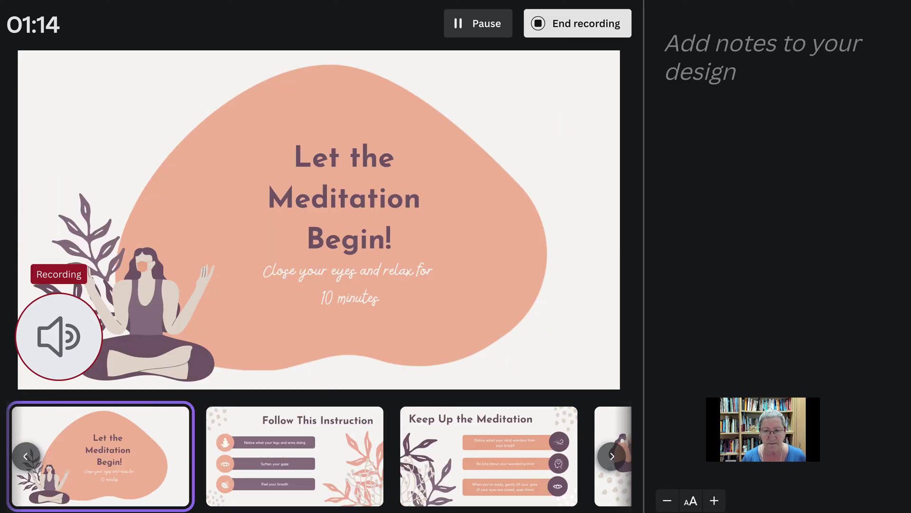
pyautogui.press('Right')
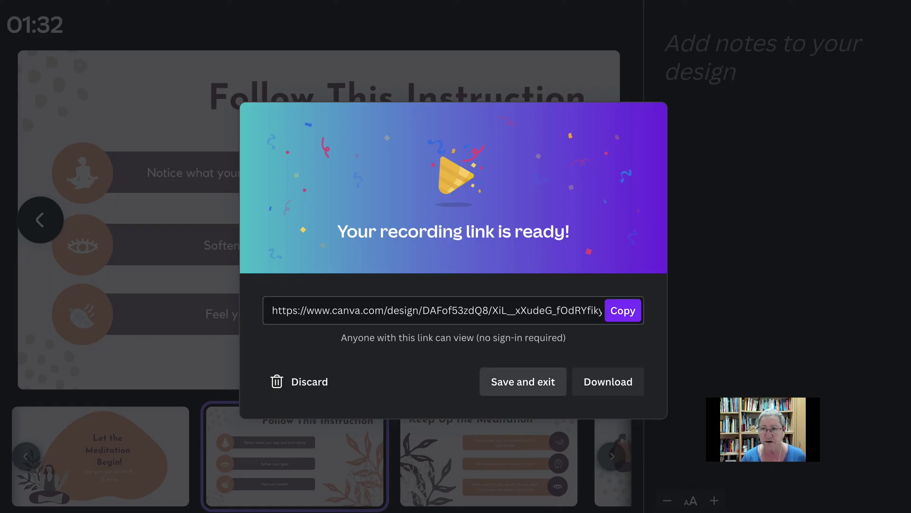
pyautogui.click(523, 381)
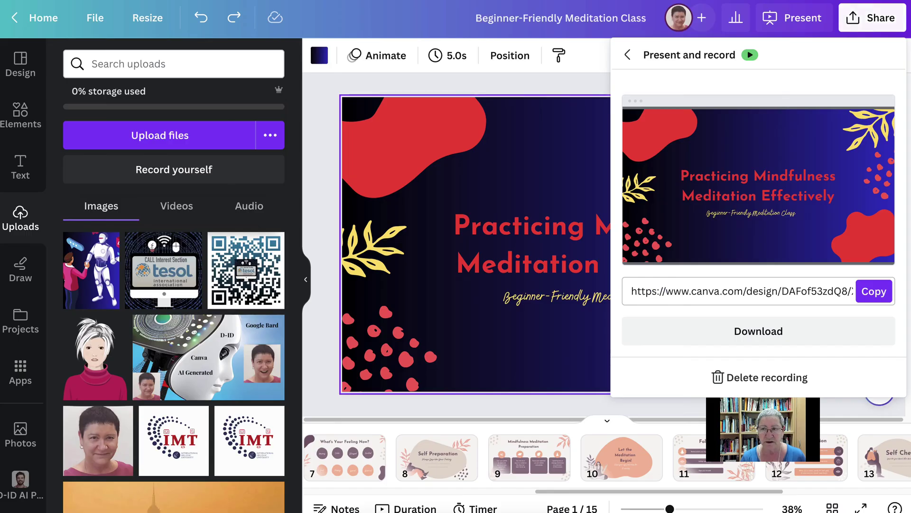
# Set the design's collaboration link to Anyone with the link, with Can view permission
pyautogui.click(872, 17)
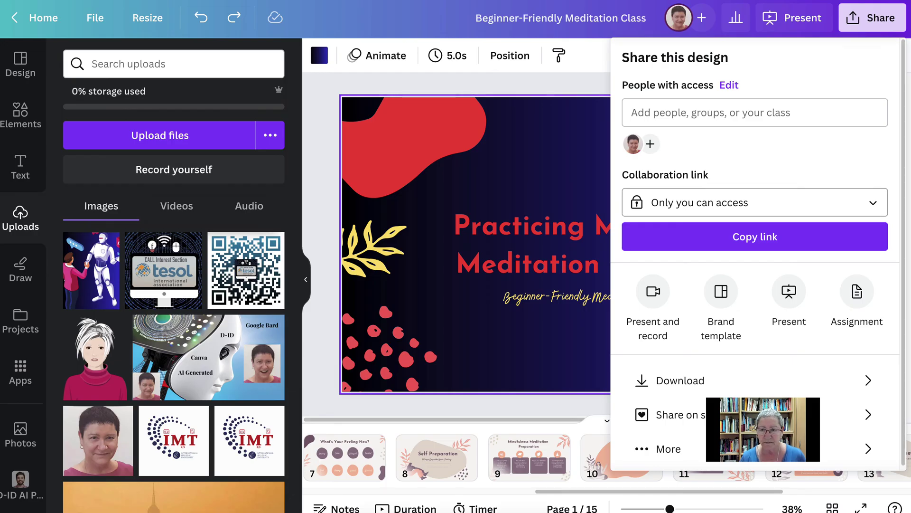
pyautogui.click(754, 203)
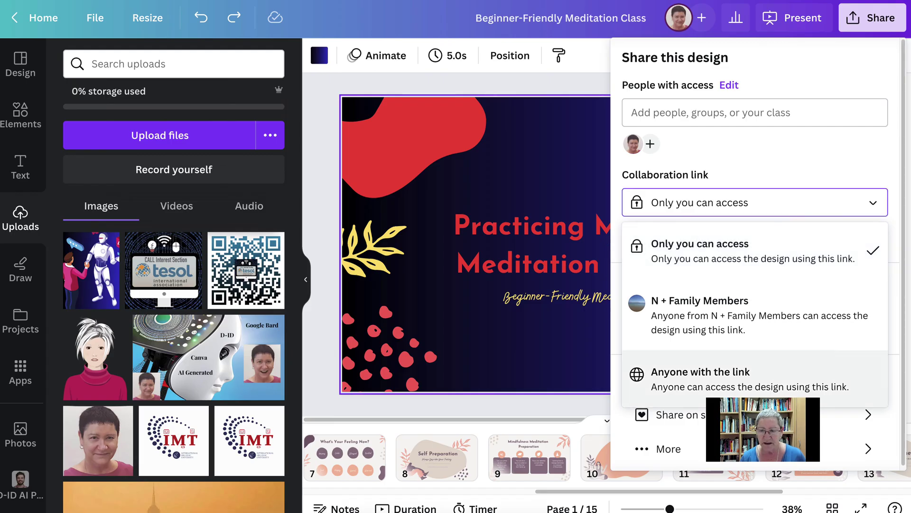
pyautogui.click(750, 378)
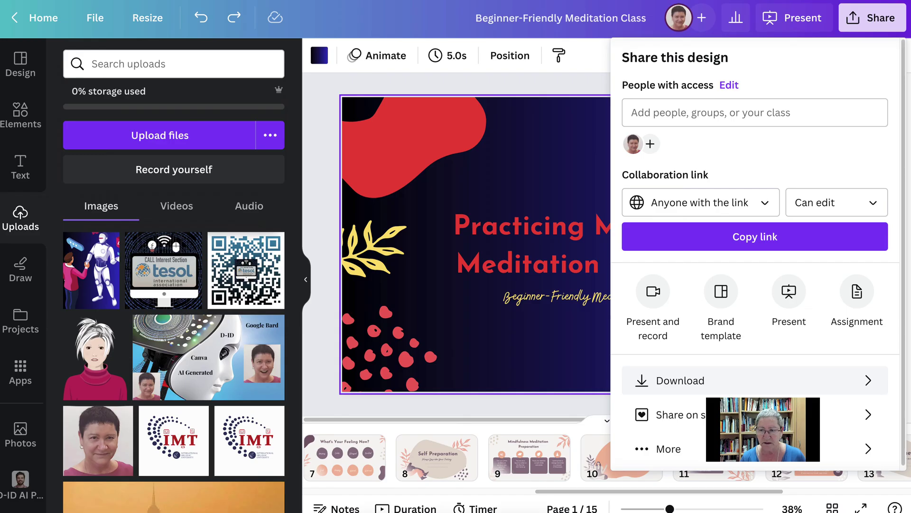
pyautogui.click(837, 203)
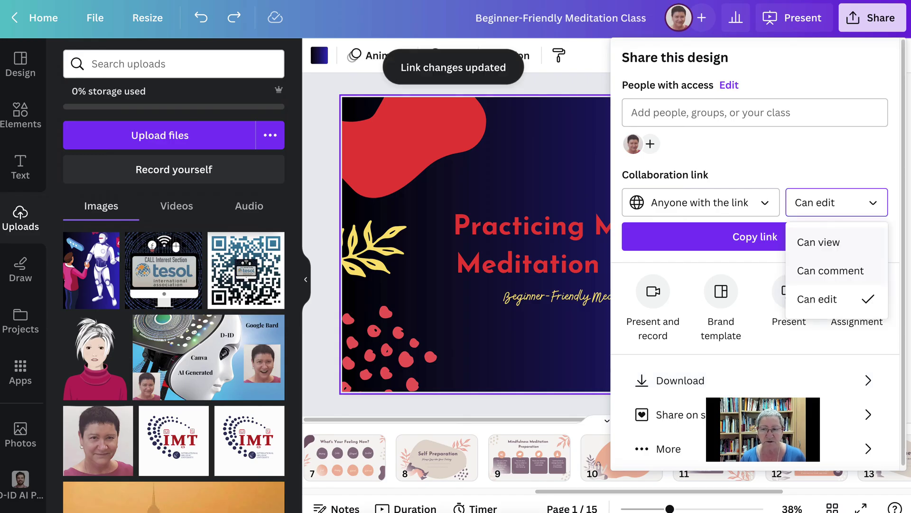
pyautogui.click(819, 242)
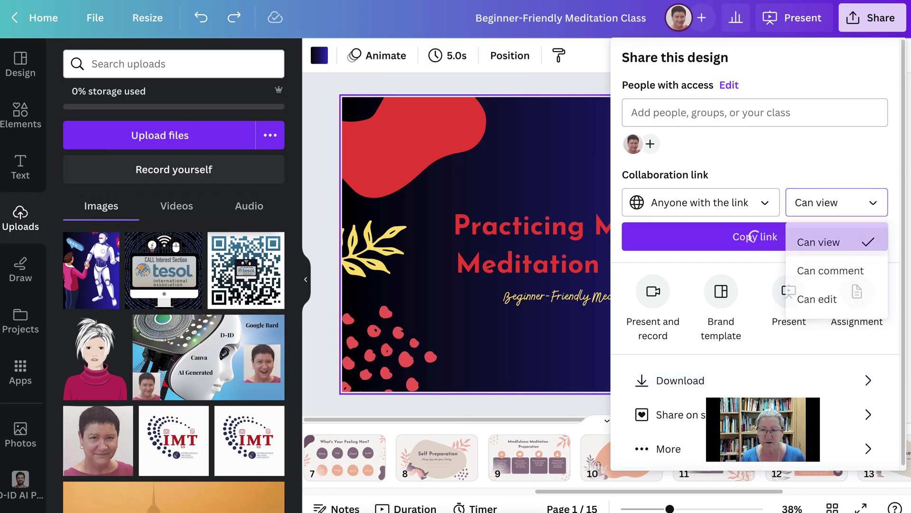
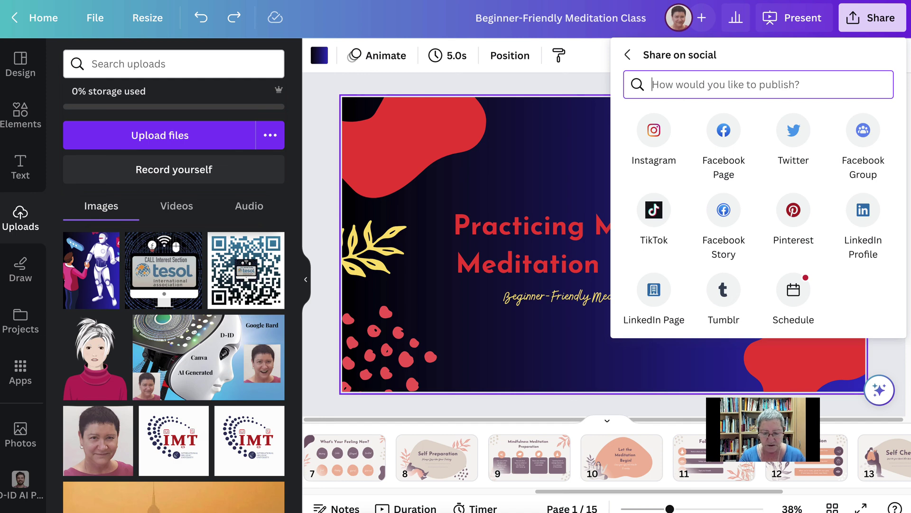
# Search the sharing options for "Goo" and choose Google Drive as the destination for the design
pyautogui.write('Goof')
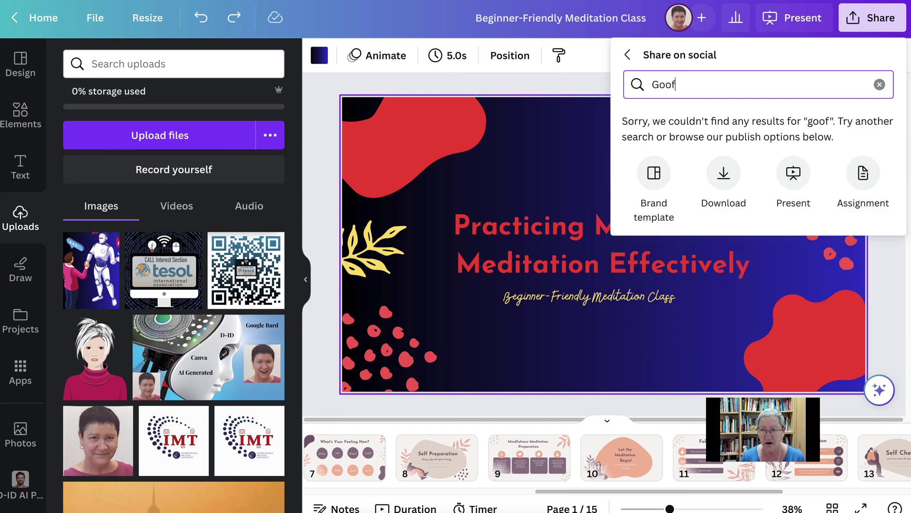
pyautogui.press('BackSpace')
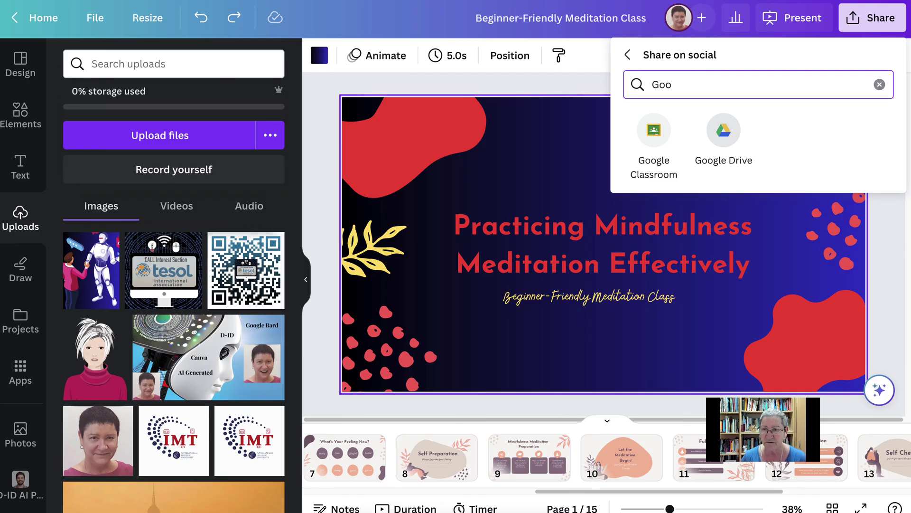
pyautogui.click(723, 130)
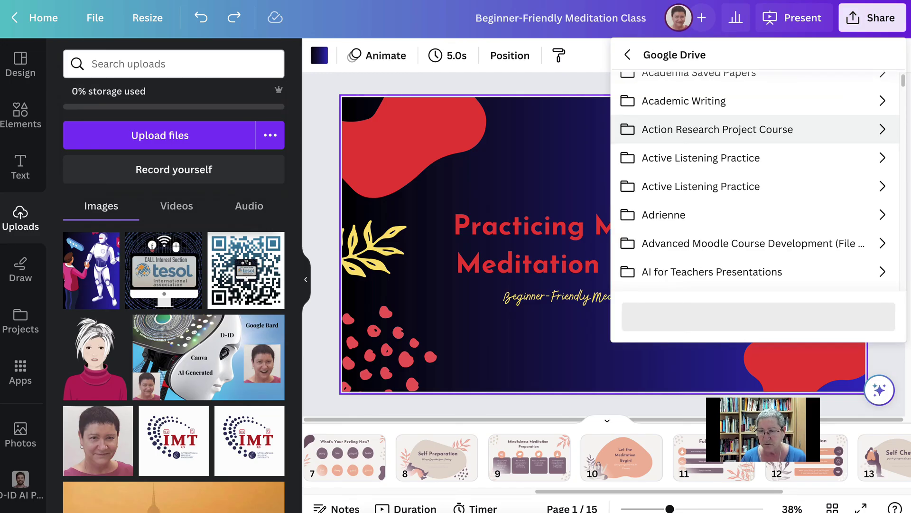
# Browse the Google Drive folders and choose the Mindfulness folder as the save destination
pyautogui.scroll(-2, 755, 143)
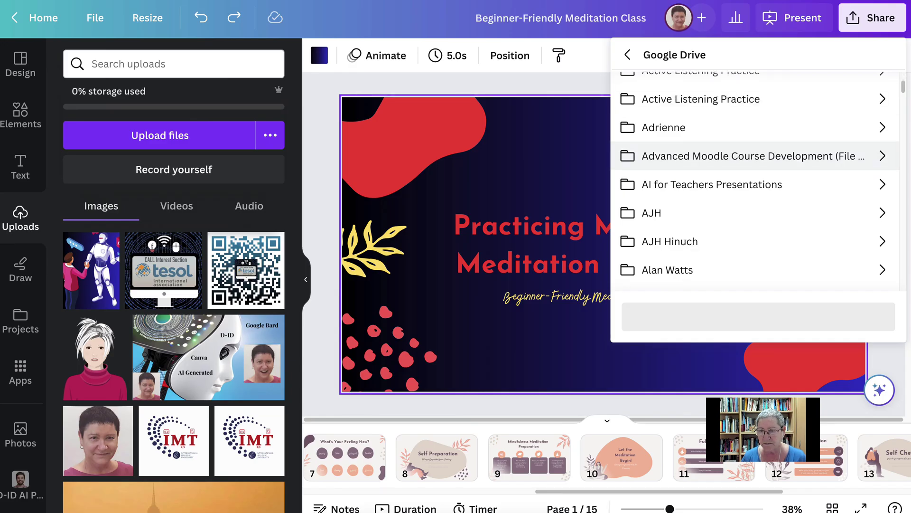
pyautogui.scroll(-3, 755, 142)
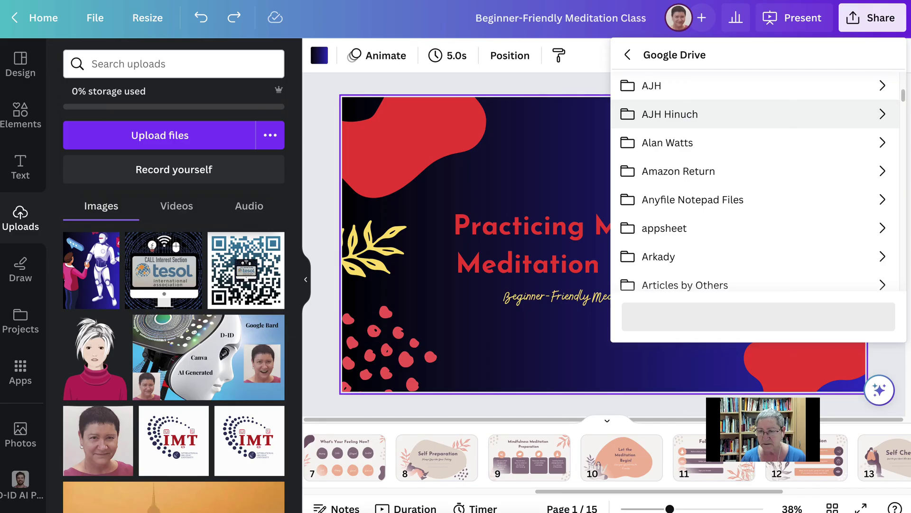
pyautogui.scroll(-3, 754, 181)
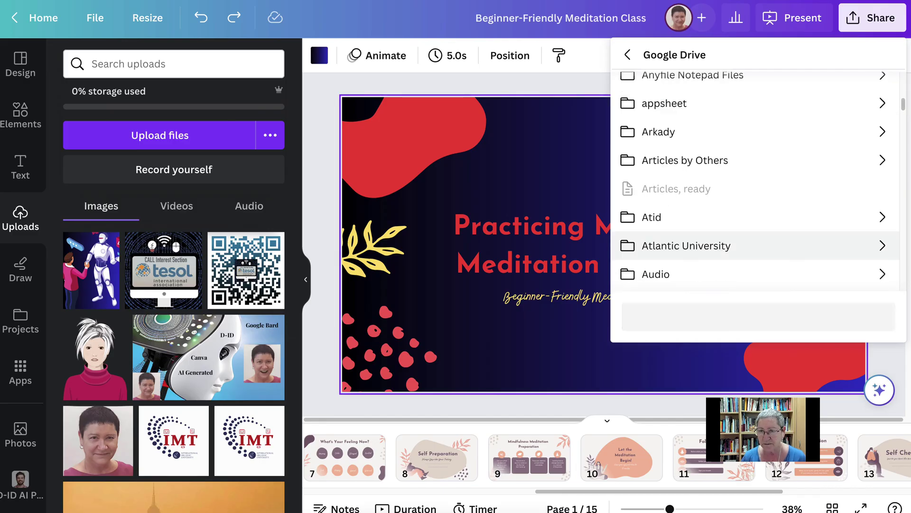
pyautogui.scroll(3, 754, 245)
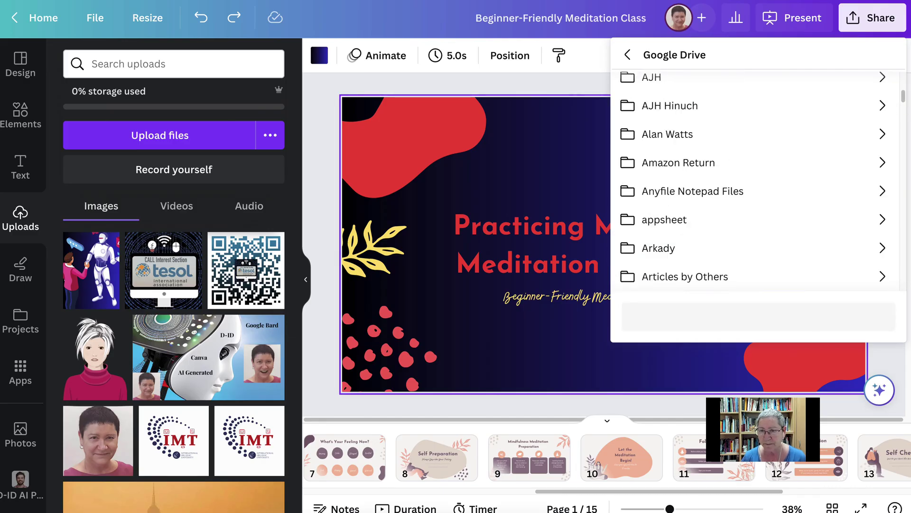
pyautogui.scroll(5, 754, 209)
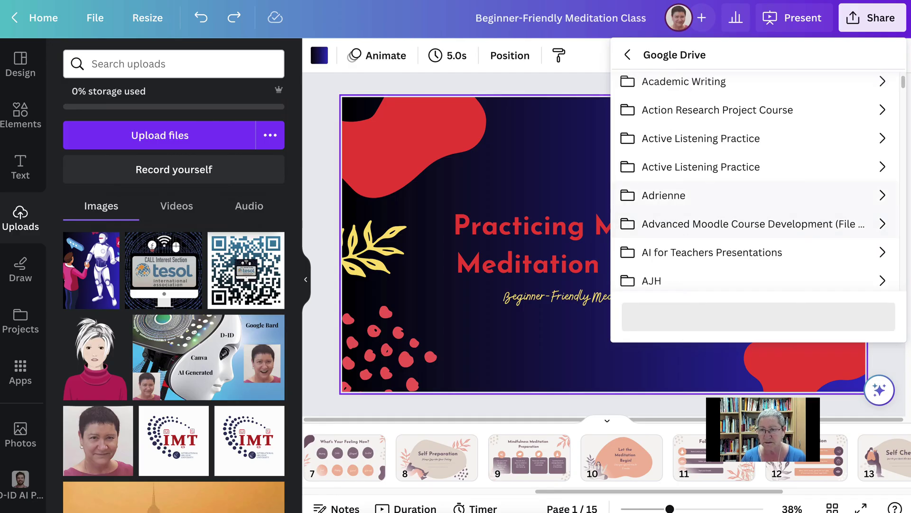
pyautogui.scroll(1, 754, 120)
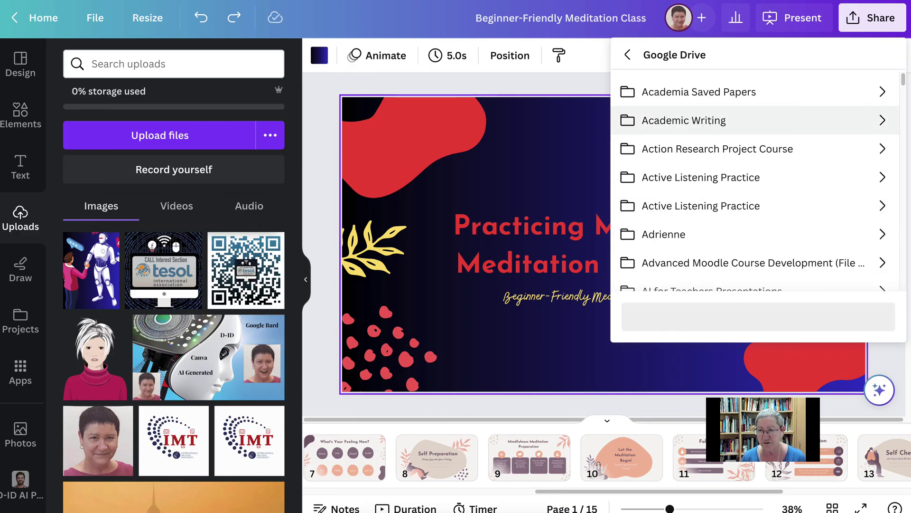
pyautogui.scroll(-10, 755, 120)
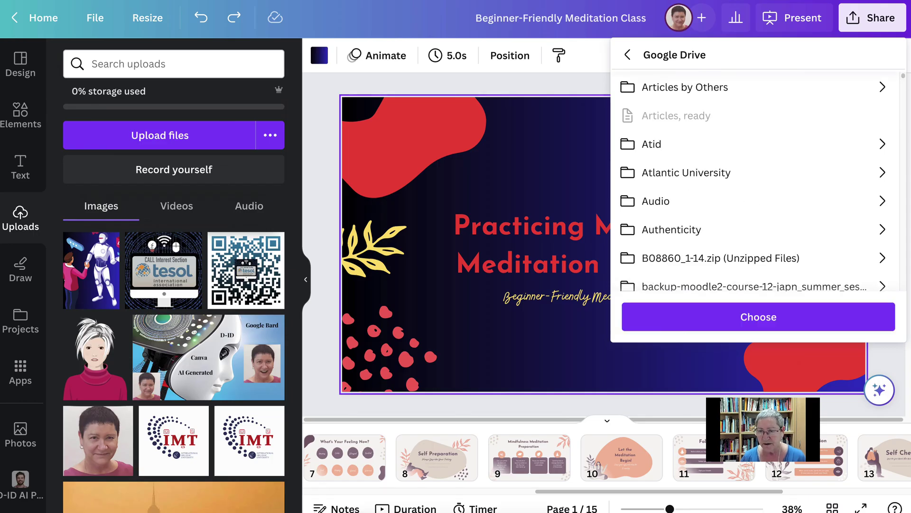
pyautogui.scroll(-10, 755, 181)
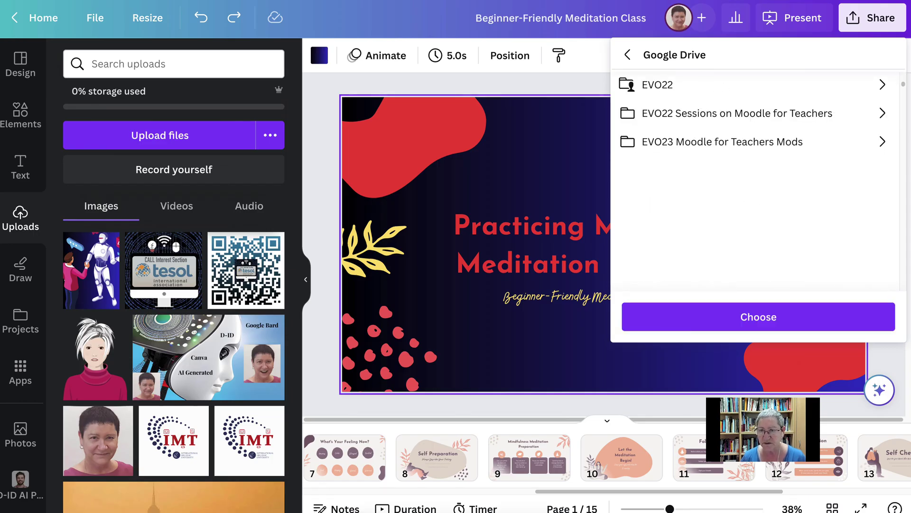
pyautogui.scroll(-2, 755, 181)
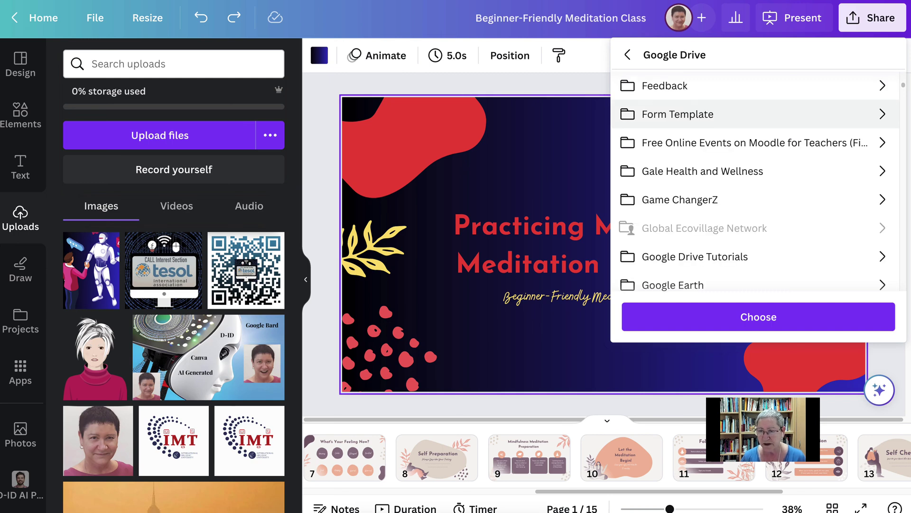
pyautogui.scroll(-5, 754, 181)
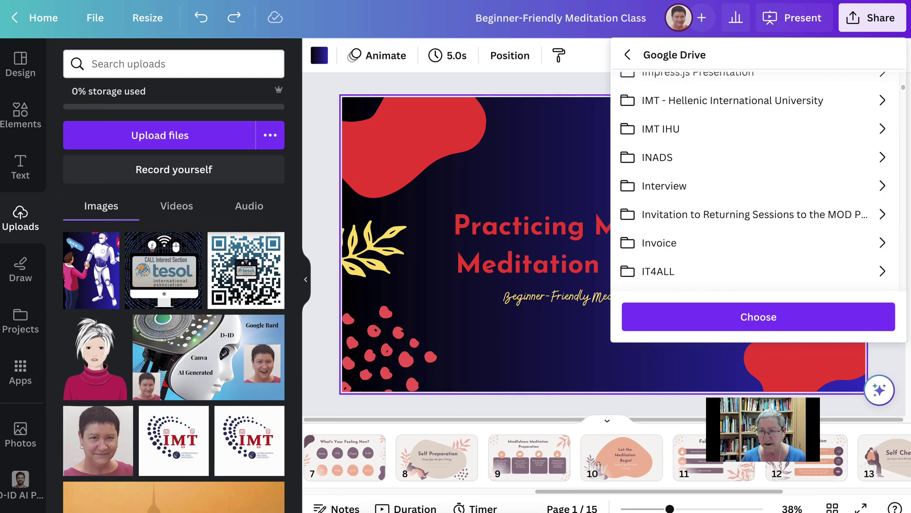
pyautogui.scroll(-5, 754, 181)
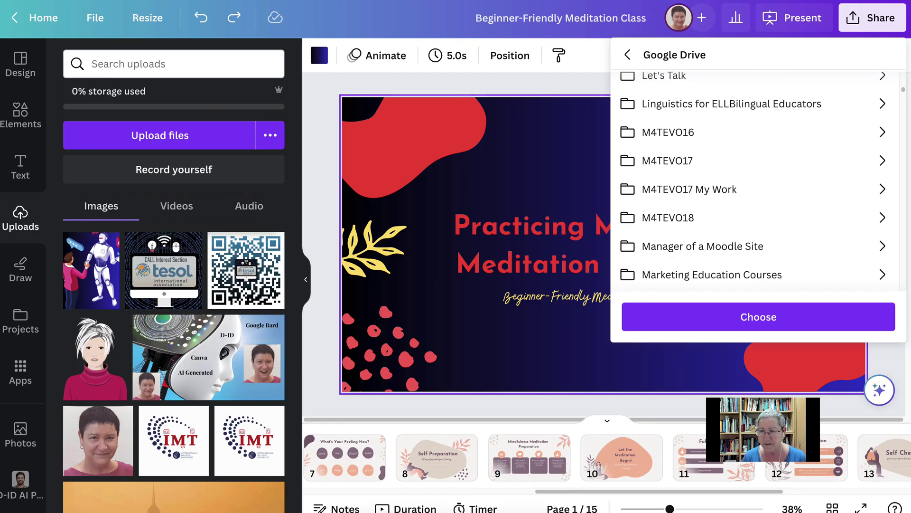
pyautogui.scroll(-5, 755, 180)
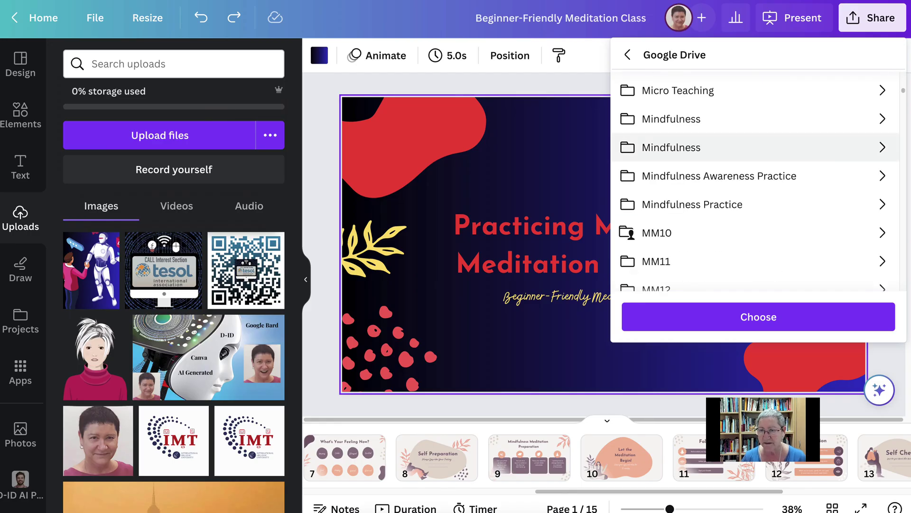
pyautogui.click(758, 316)
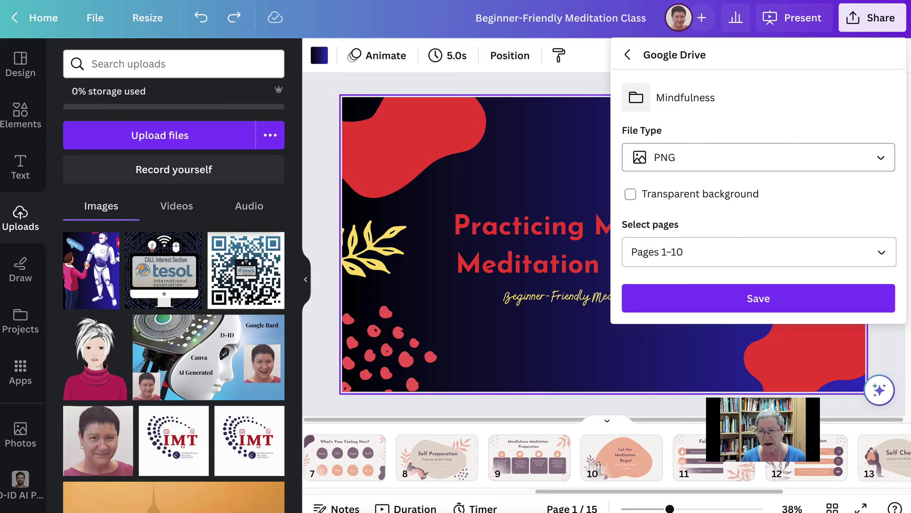
# Review the available file types and the page selection for the Google Drive save, leaving PNG and Pages 1–10 selected
pyautogui.click(758, 157)
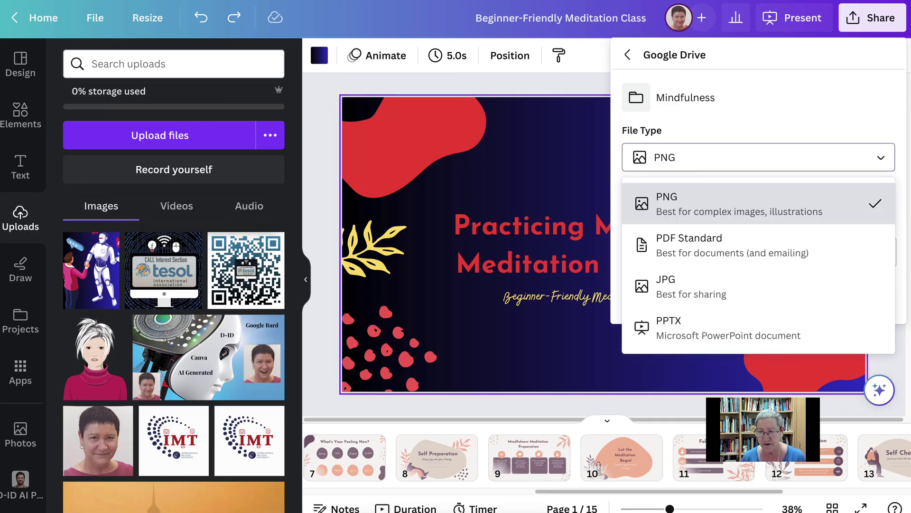
pyautogui.press('Escape')
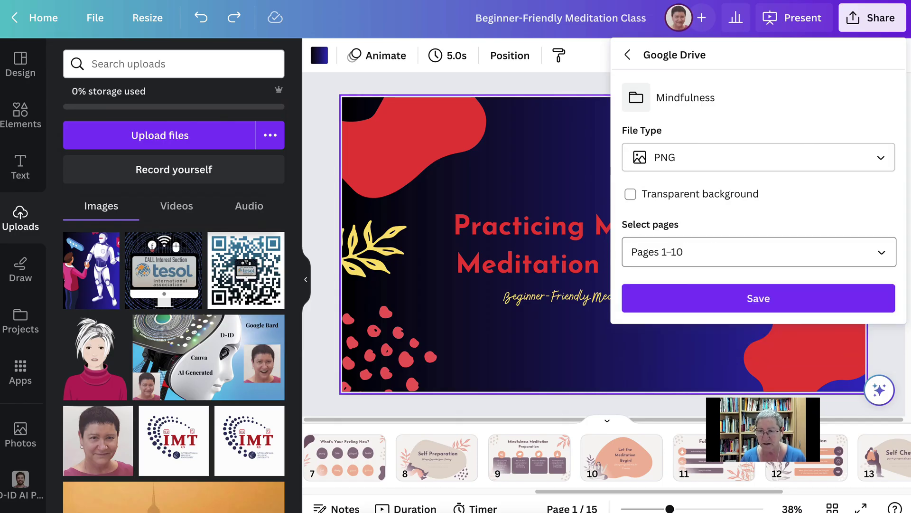
pyautogui.click(881, 252)
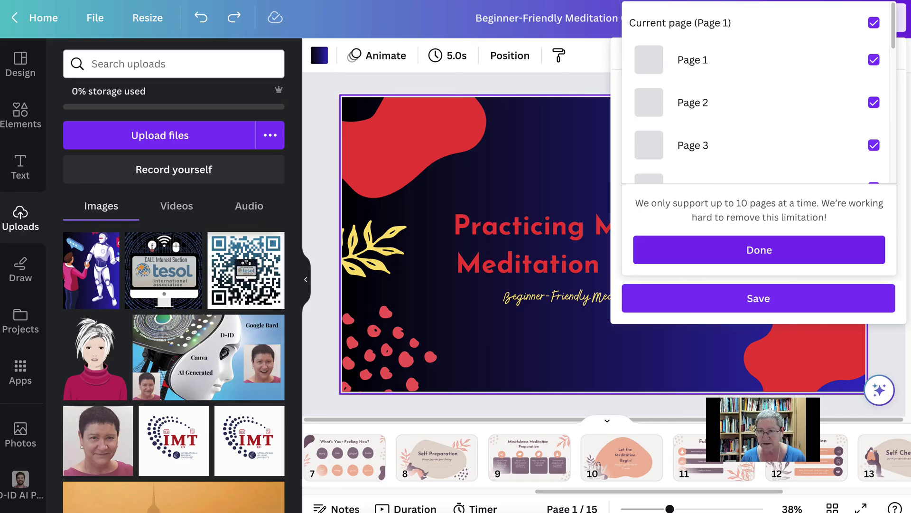
pyautogui.scroll(-4, 757, 99)
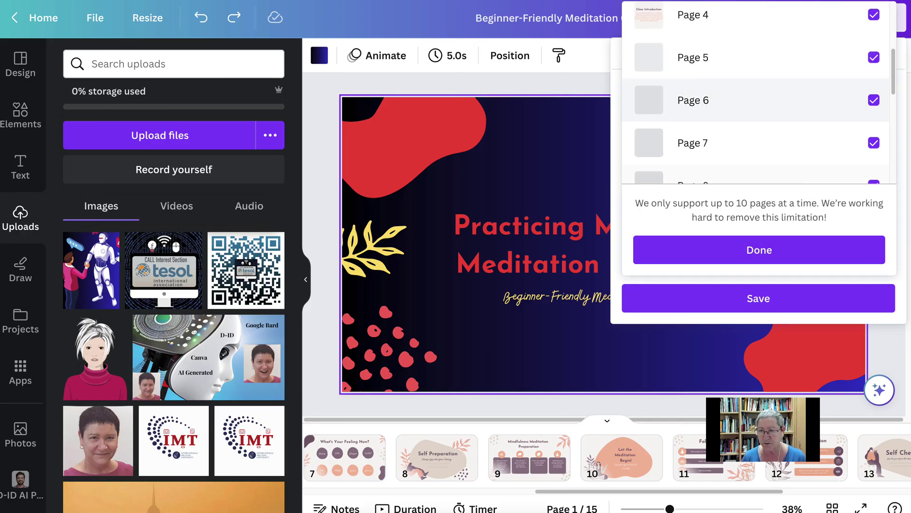
pyautogui.scroll(-5, 757, 100)
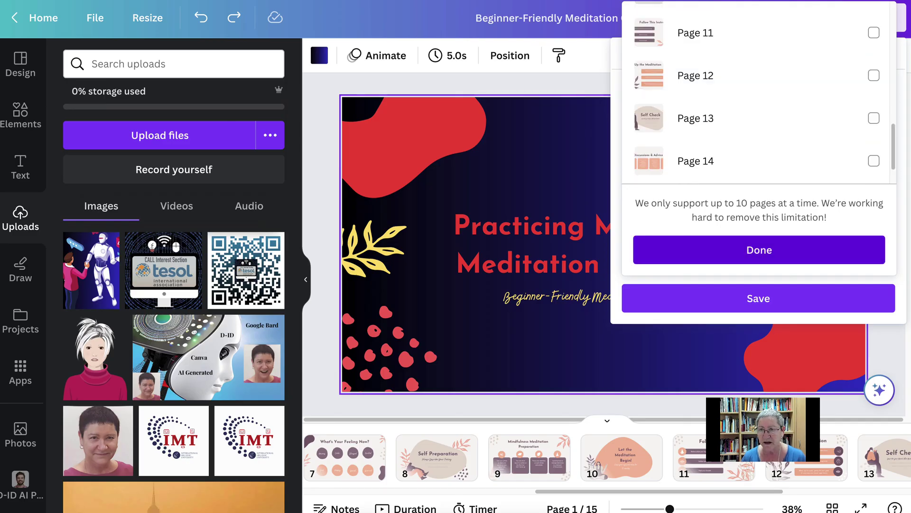
pyautogui.click(759, 250)
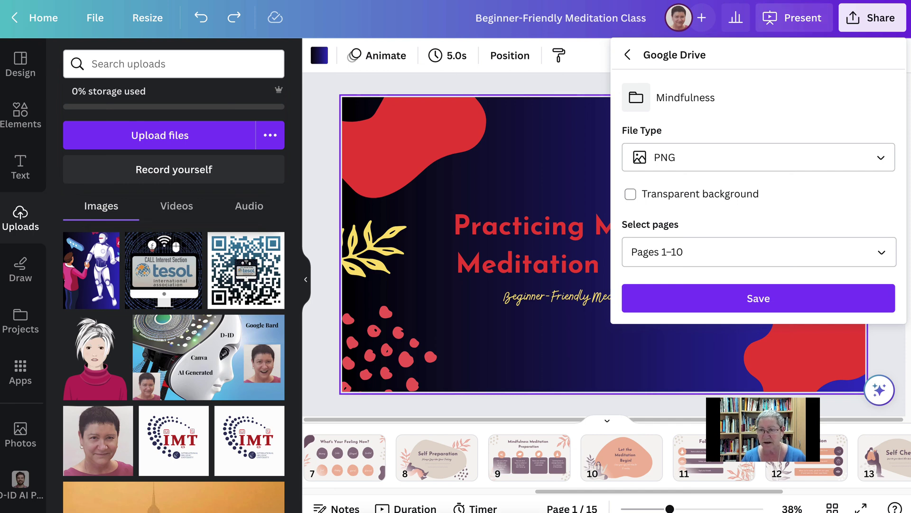
# Return to the design's sharing options, open the Present and record recording, and download it as an MP4 video
pyautogui.click(872, 18)
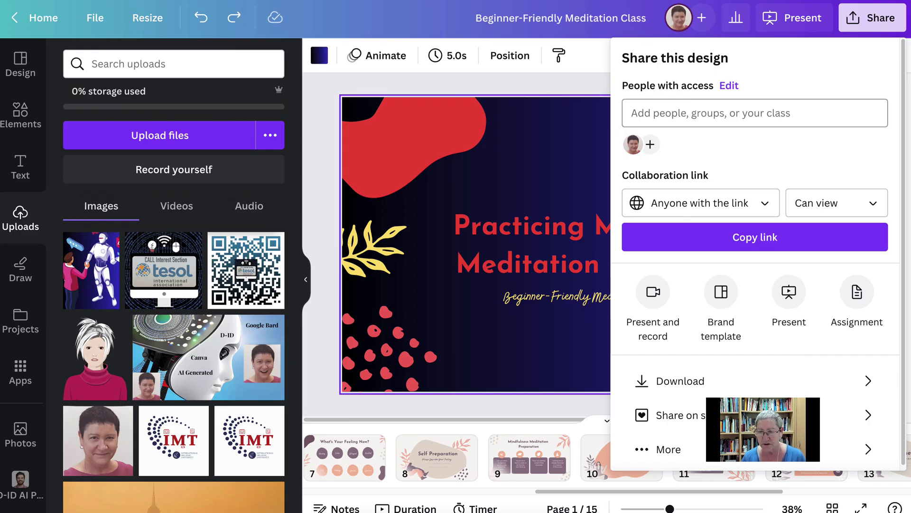
pyautogui.click(653, 307)
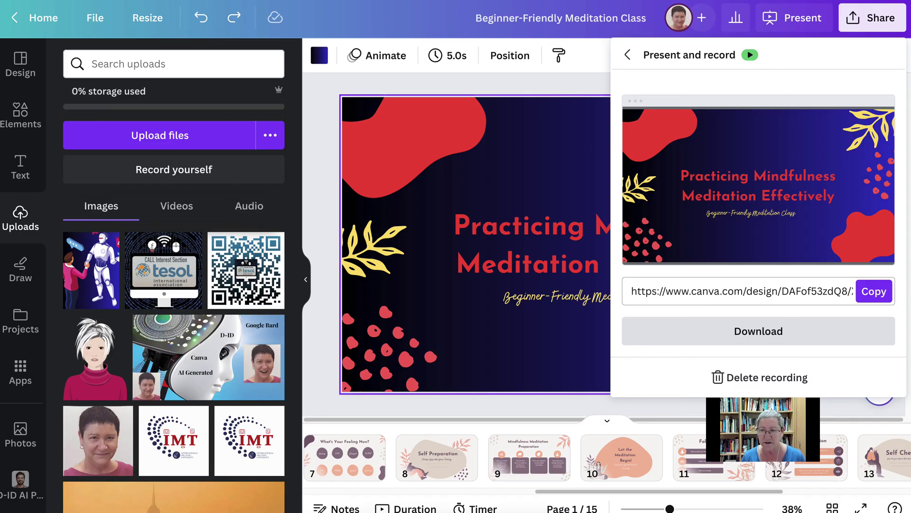
pyautogui.click(758, 331)
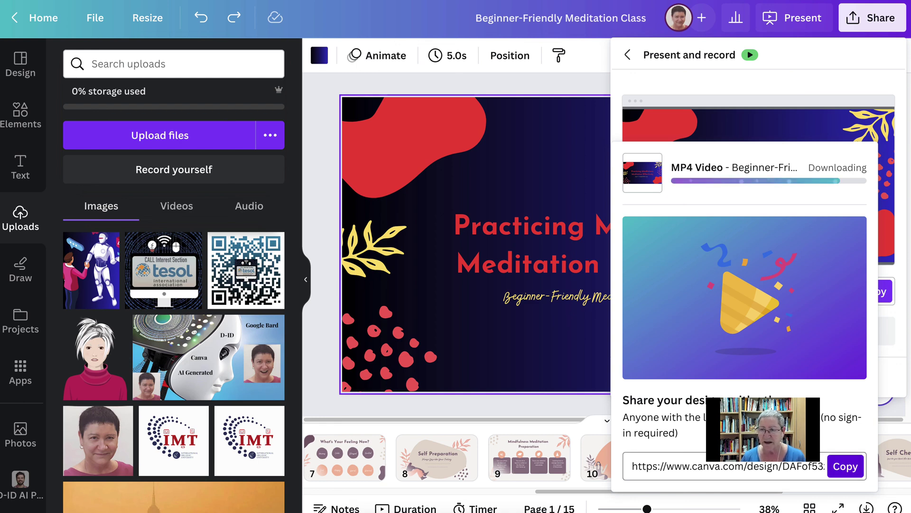
# Copy the design's share link from the download pop-up and open it in a new browser tab
pyautogui.click(845, 465)
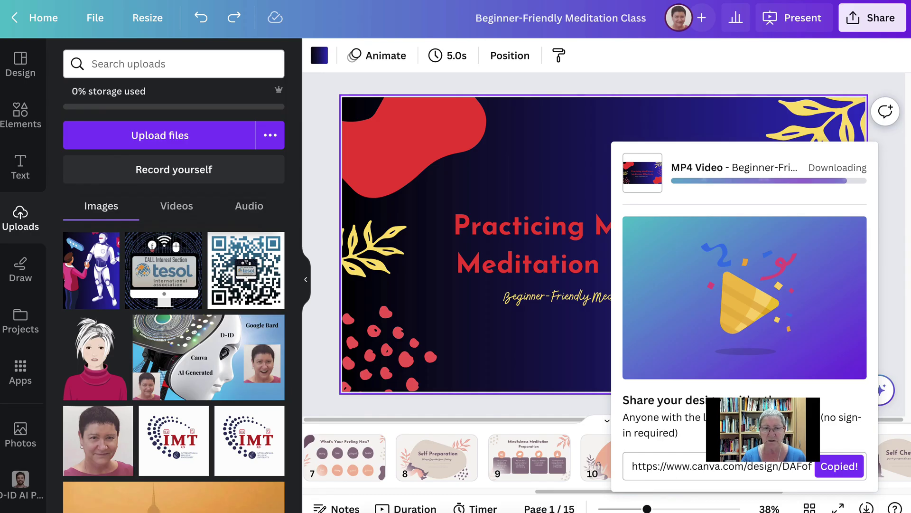
pyautogui.press('super+t')
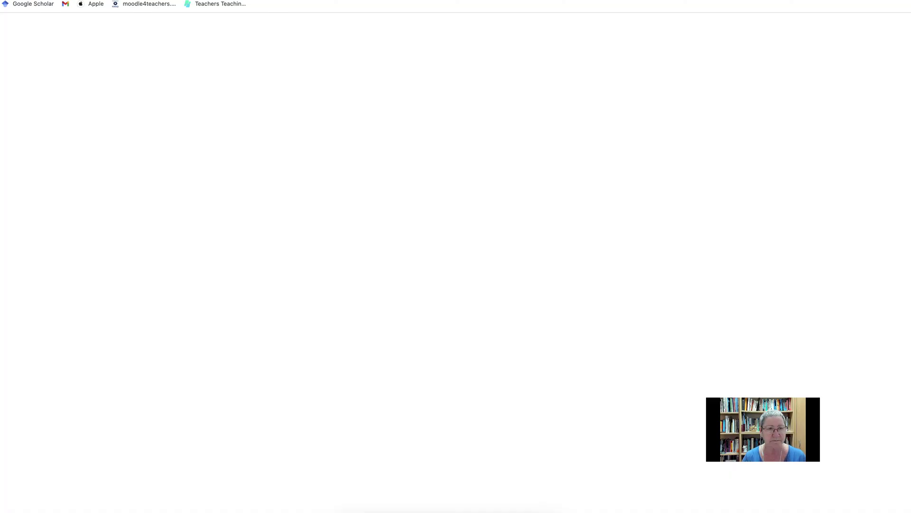
pyautogui.press('Return')
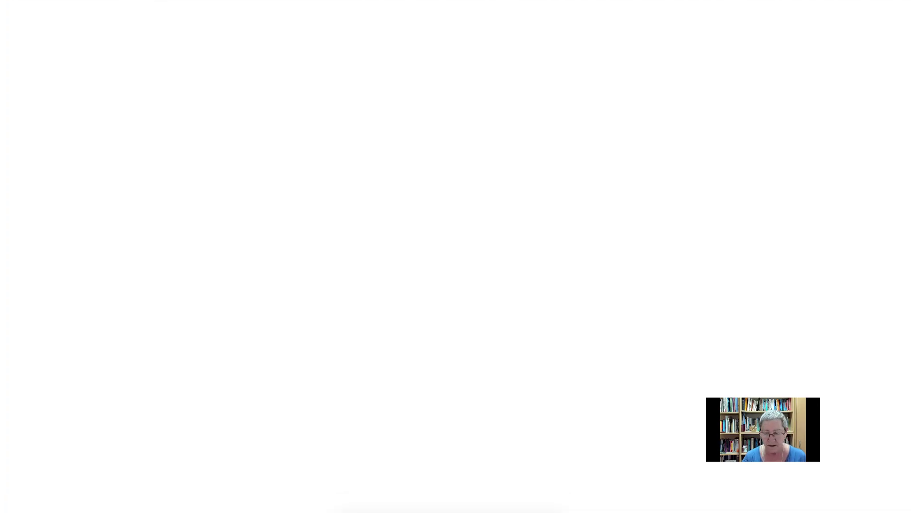